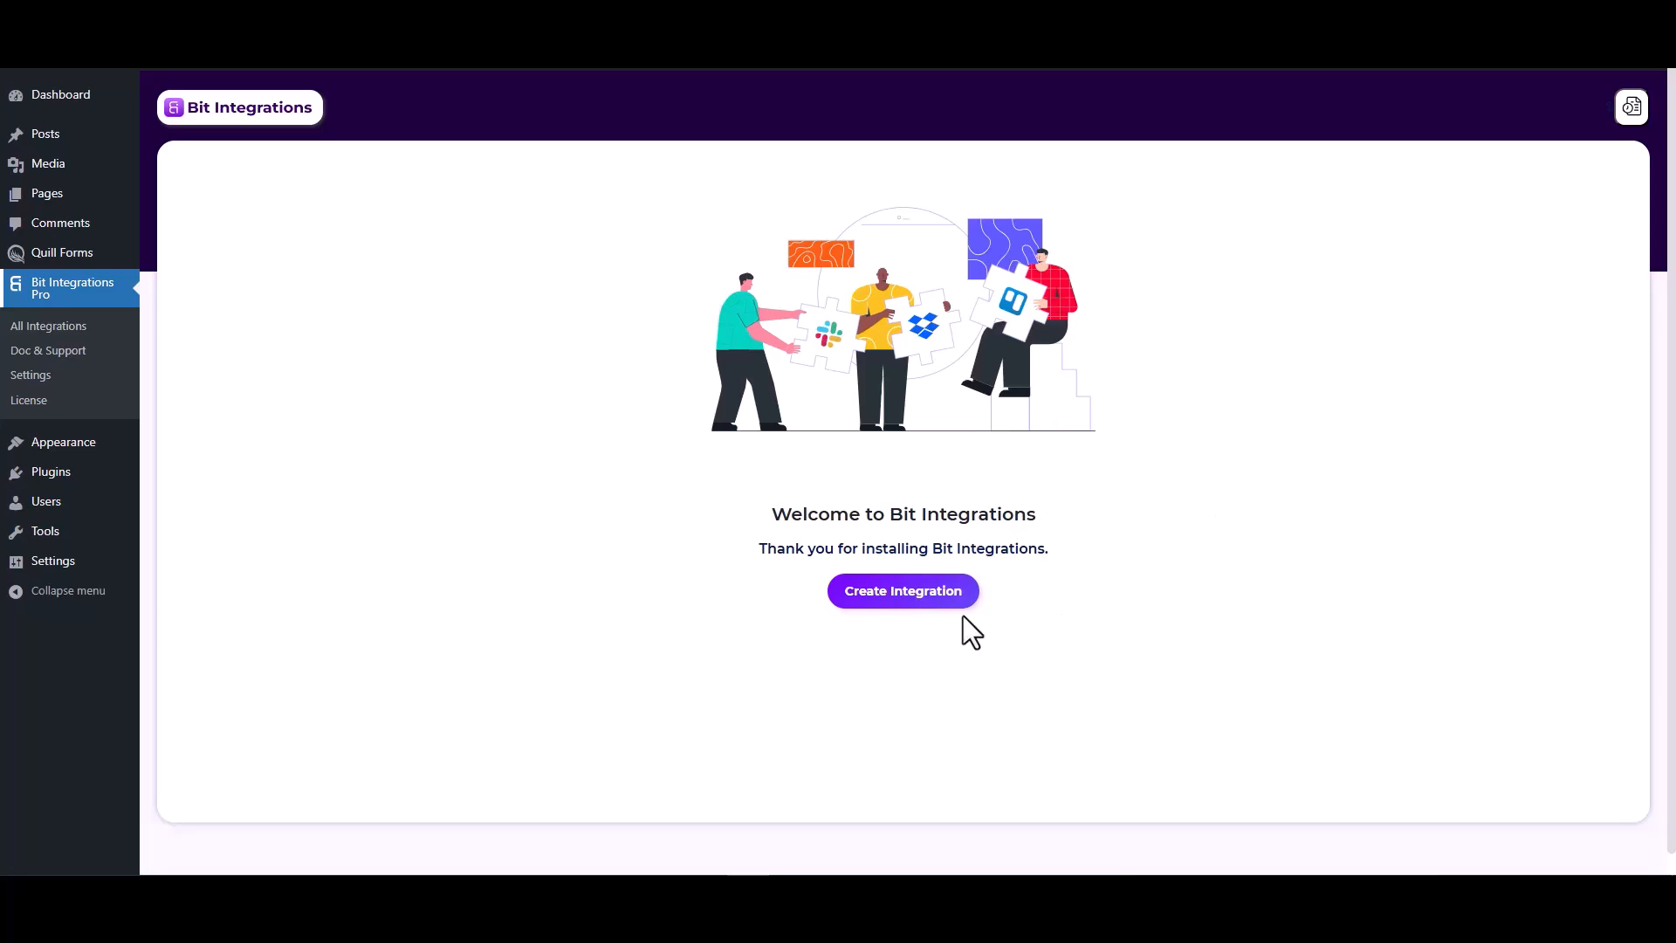
- Create a new integration with Quill Forms as the trigger and Form Submission as the task
left_click(913, 596)
left_click(703, 218)
type("qui")
left_click(890, 344)
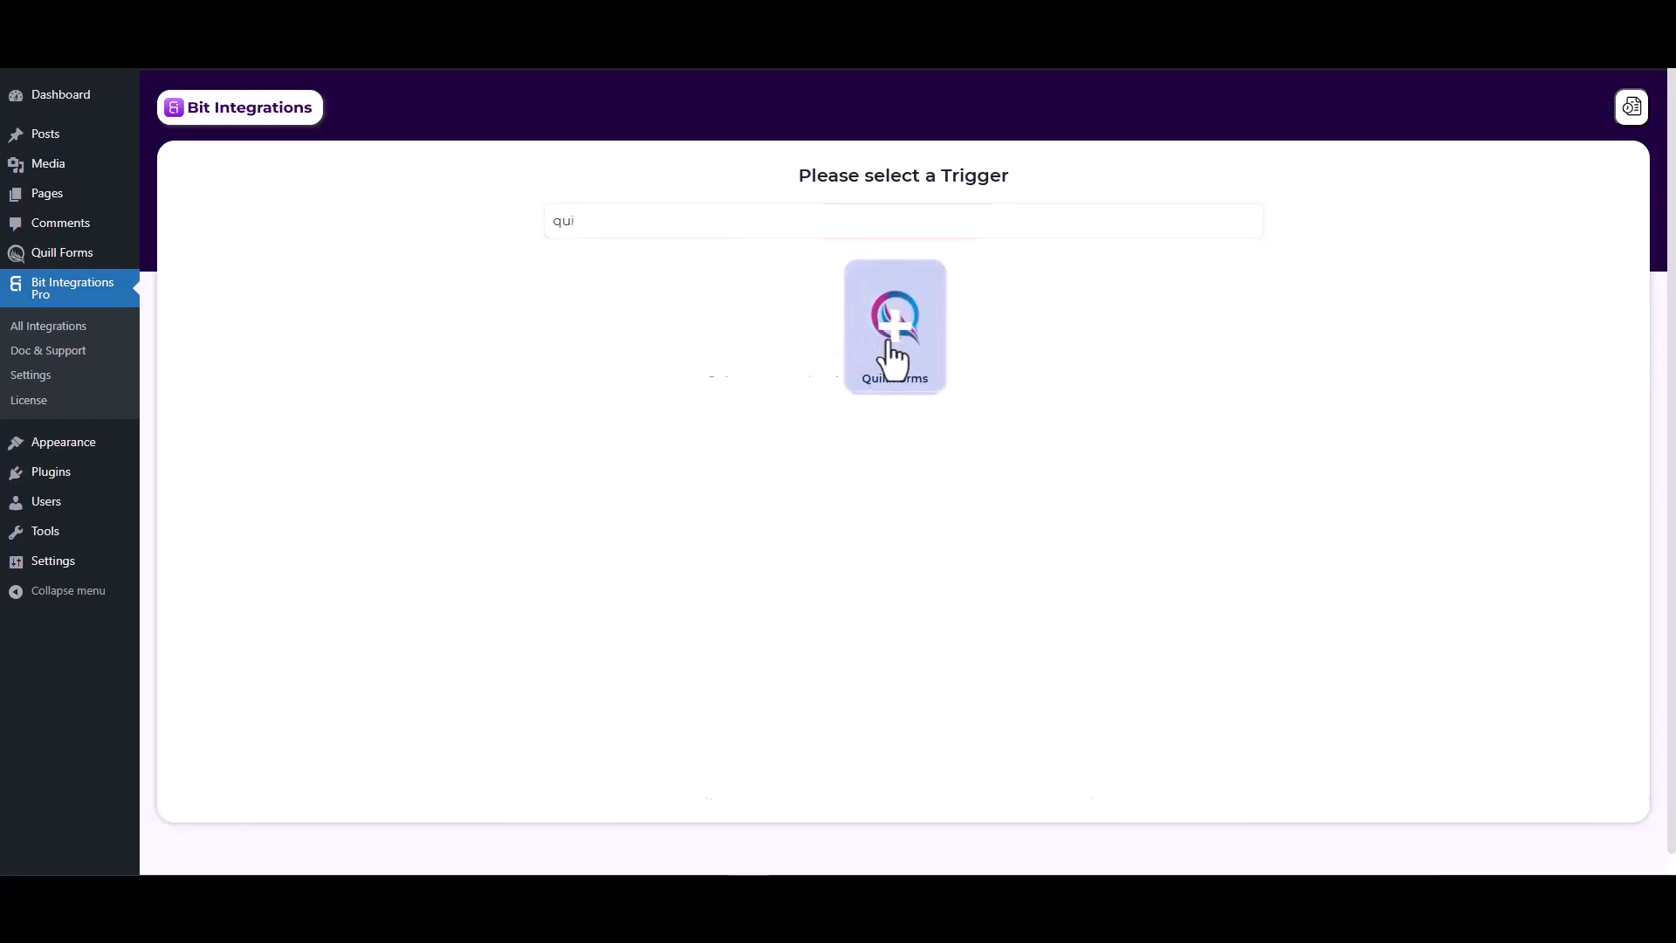
left_click(817, 425)
left_click(803, 465)
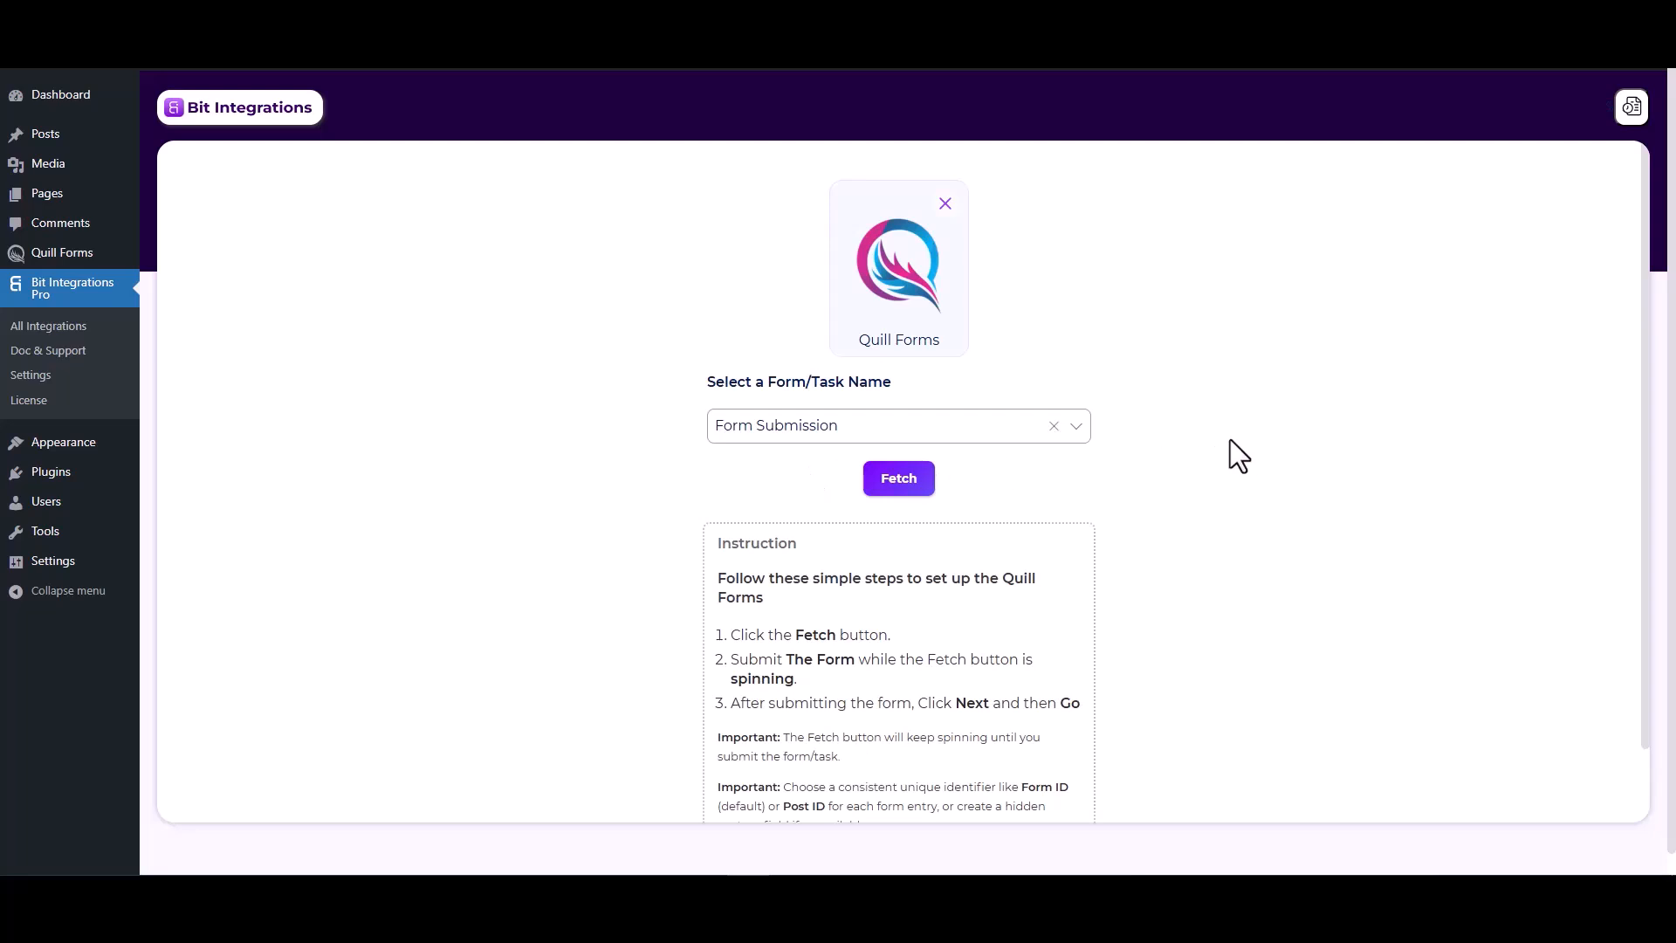
- Start fetching the trigger data and submit the Quill Forms page with name test, a test e-mail address and number 1234
left_click(901, 482)
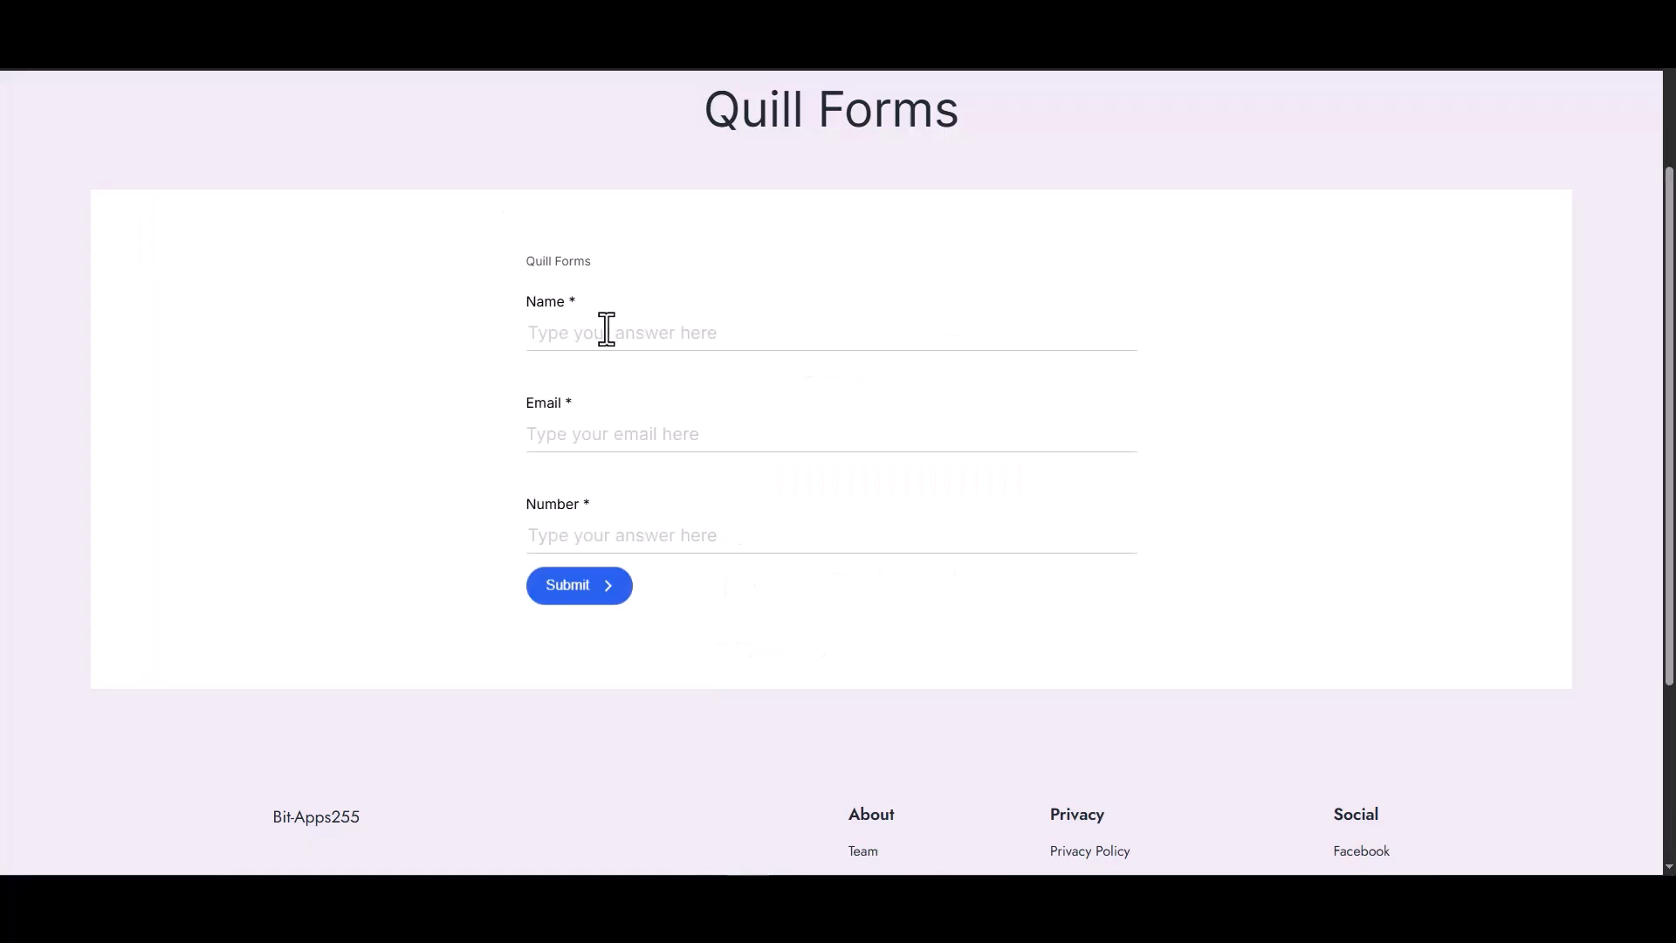
left_click(607, 331)
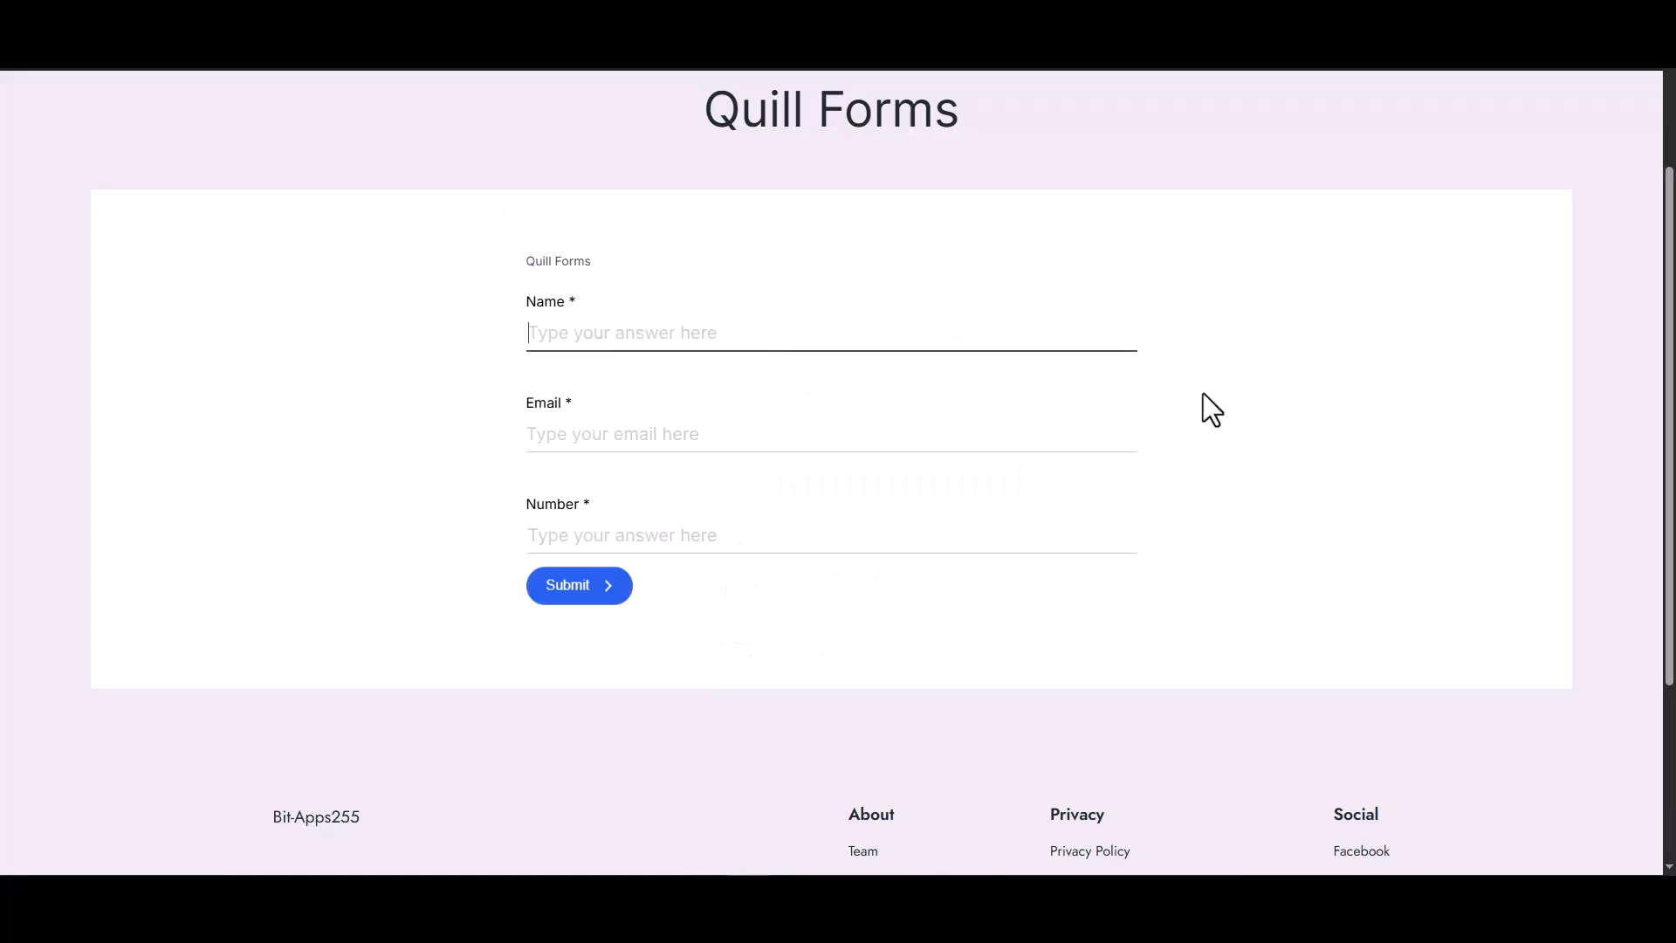
type("test")
left_click(1114, 441)
type("test@gm")
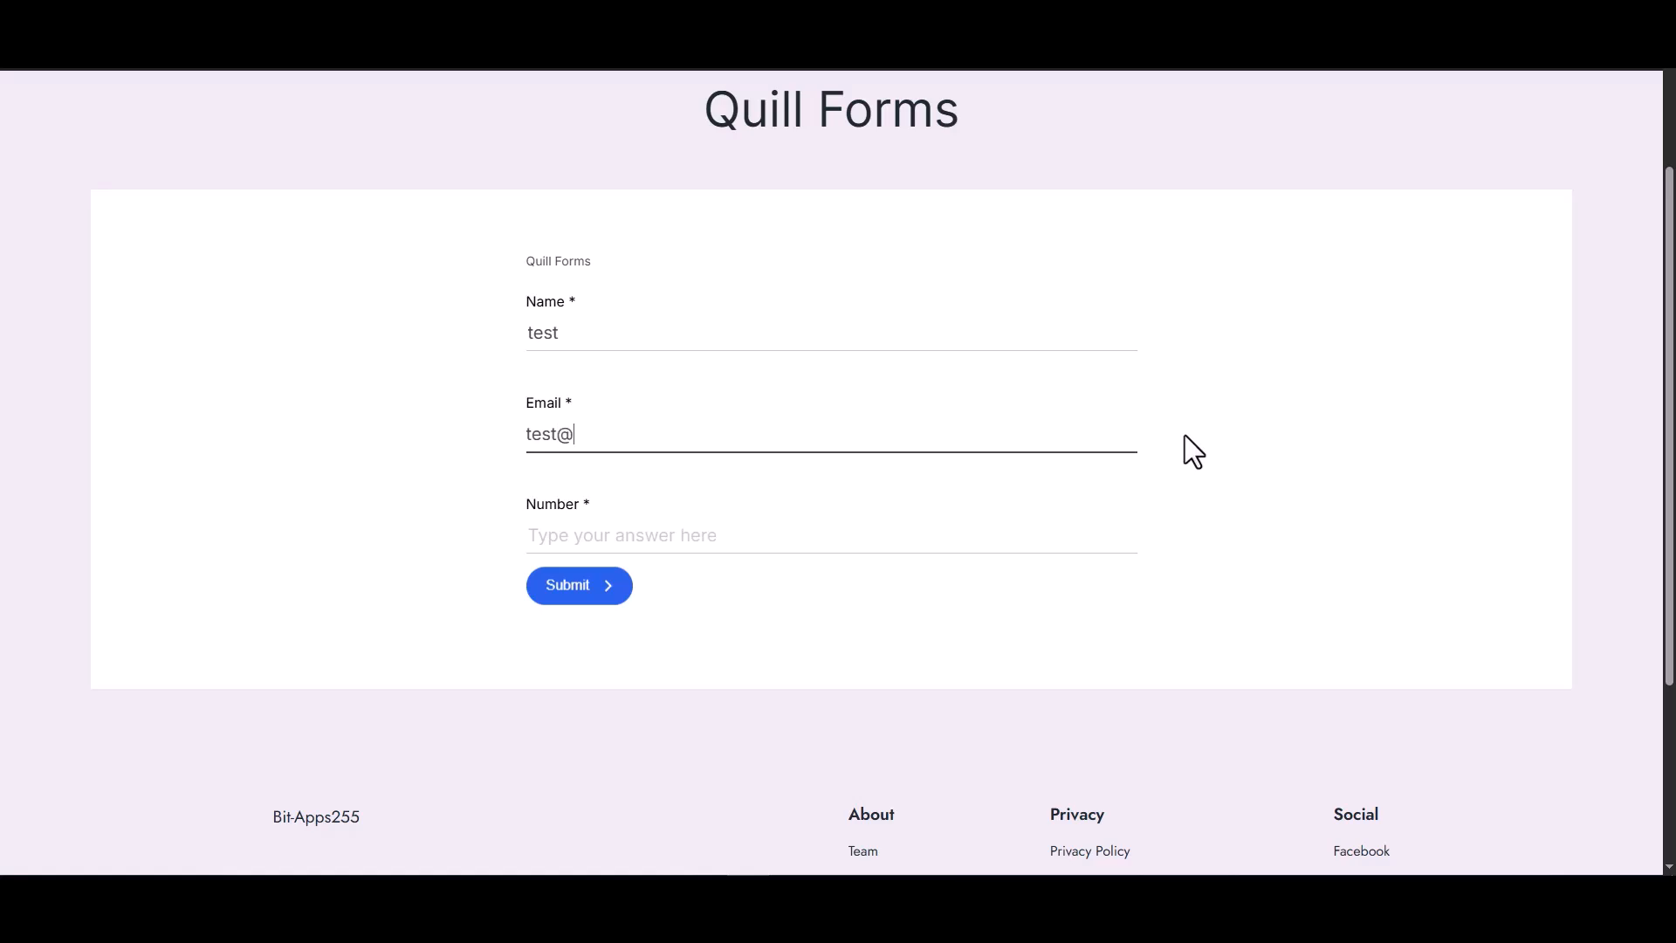
type("ail.com")
left_click(947, 541)
type("1234")
left_click(563, 589)
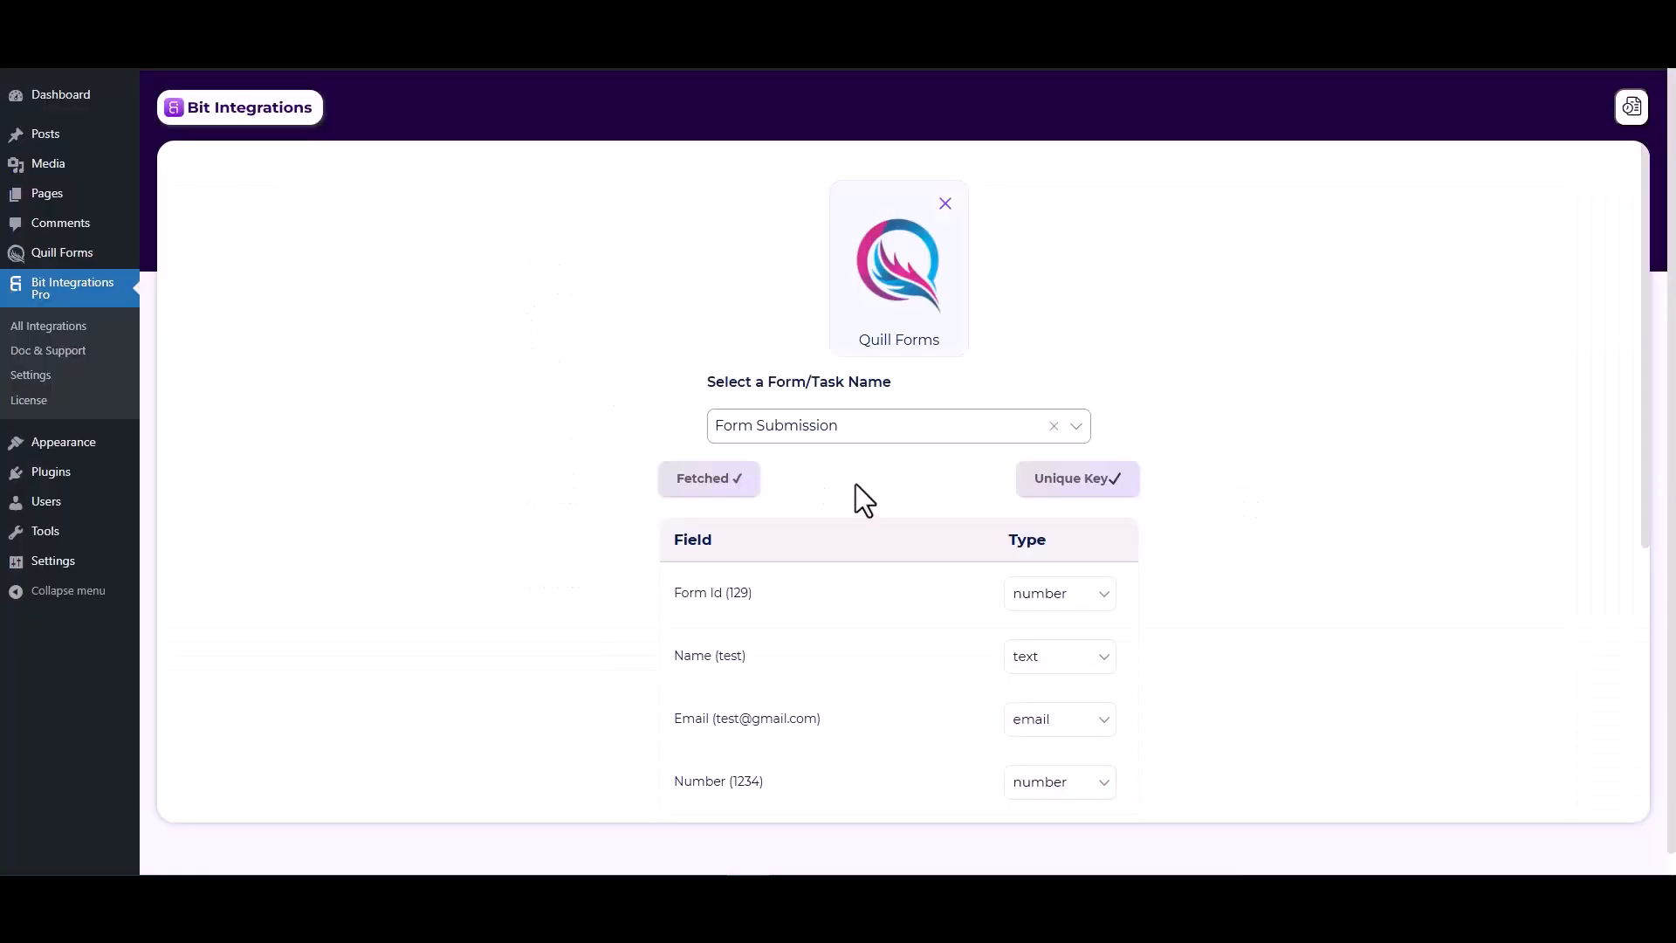
- Accept the fetched fields and set Mailup as the integration's action
scroll(942, 690, "down", 3)
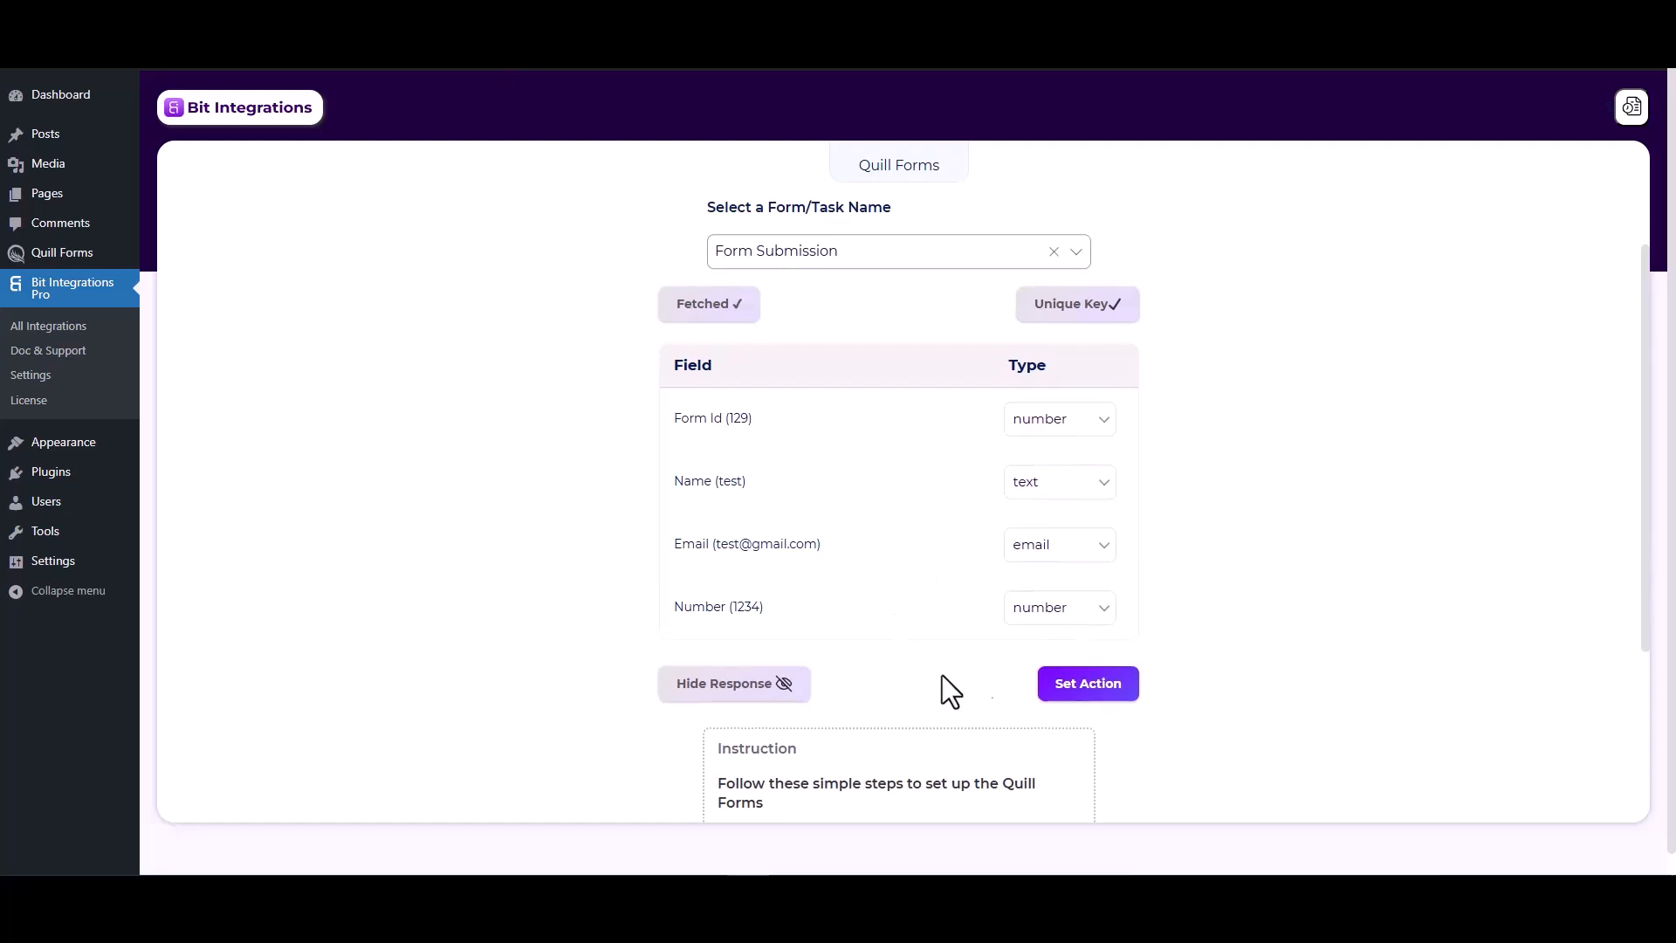
left_click(1064, 690)
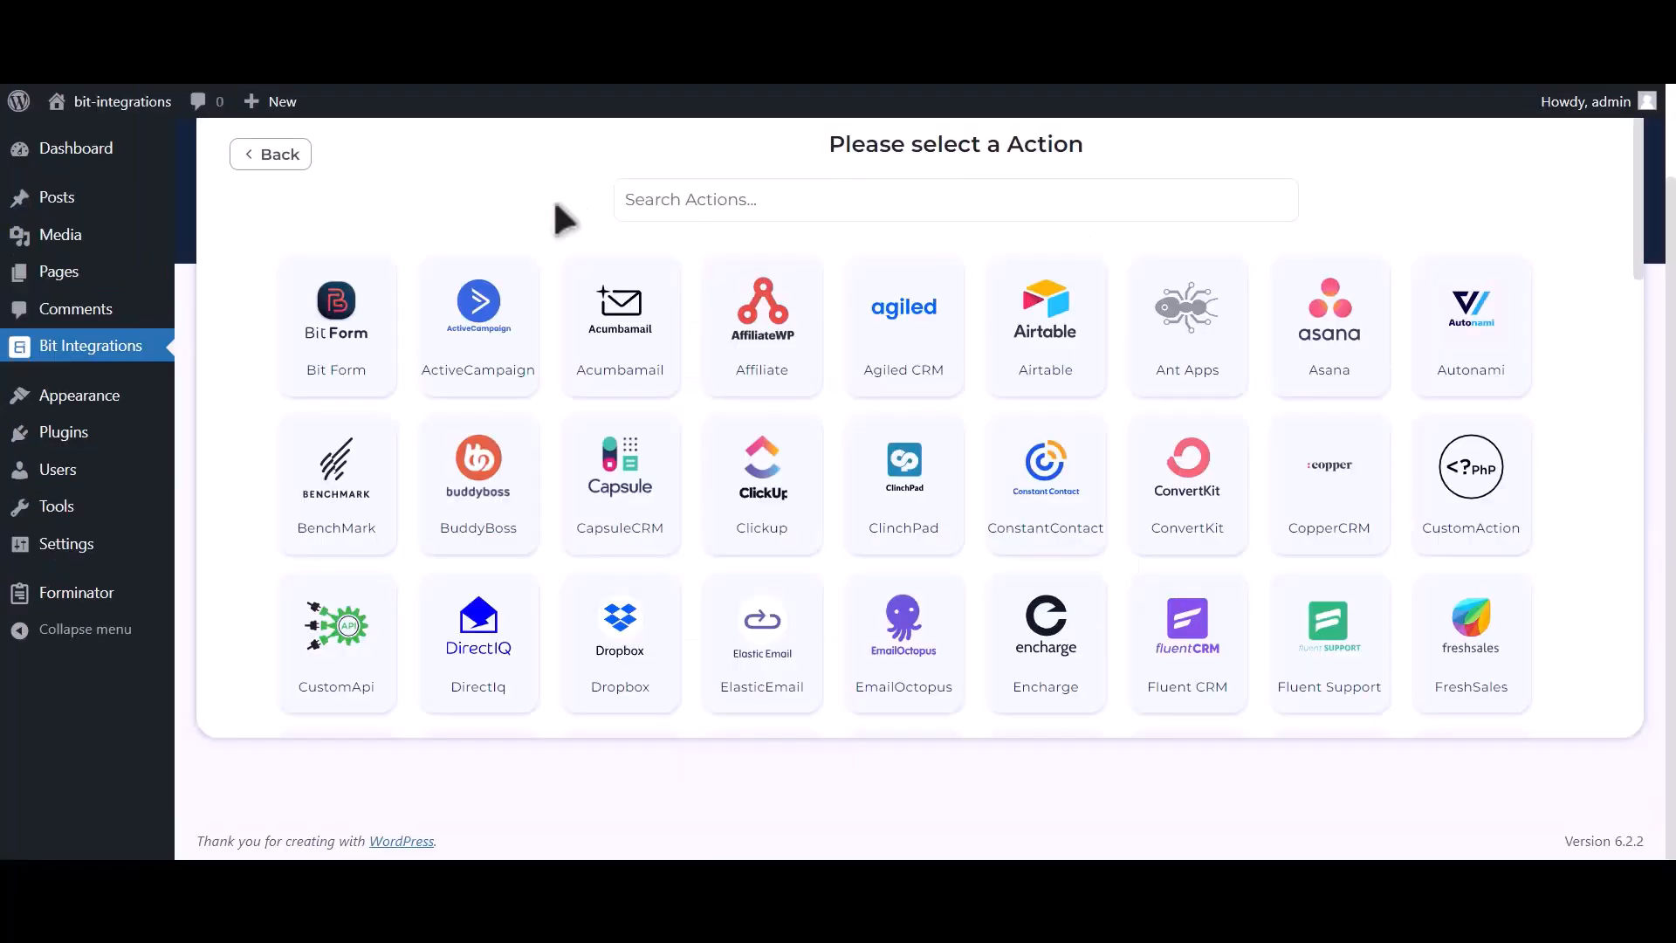
left_click(885, 183)
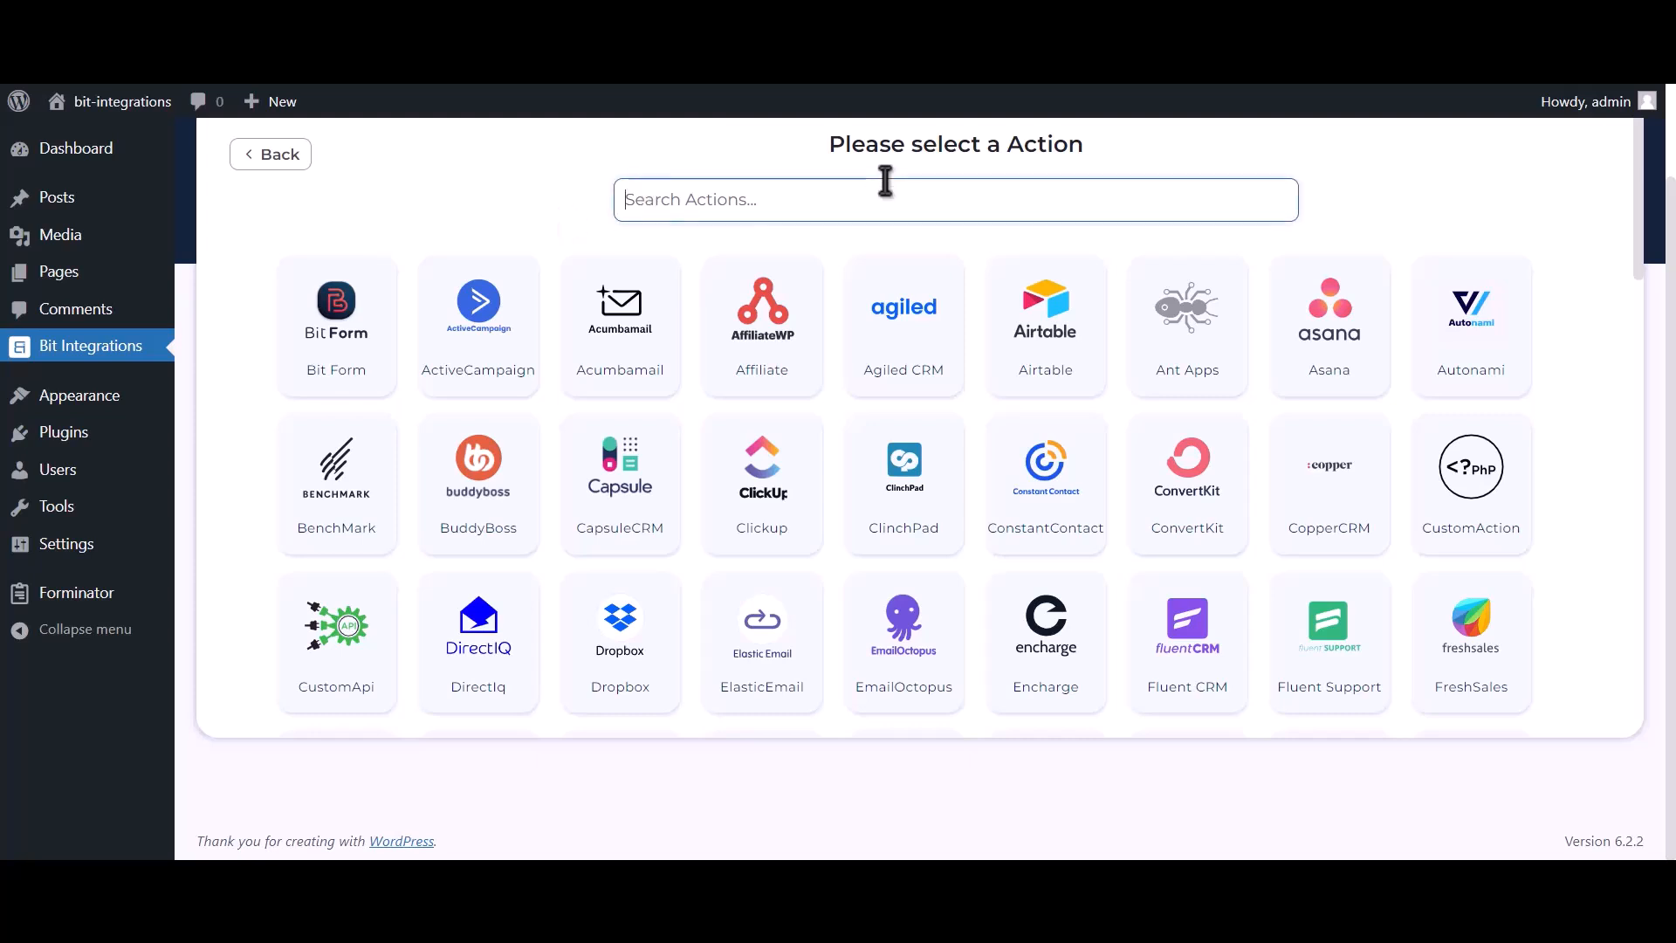
type("Mailup")
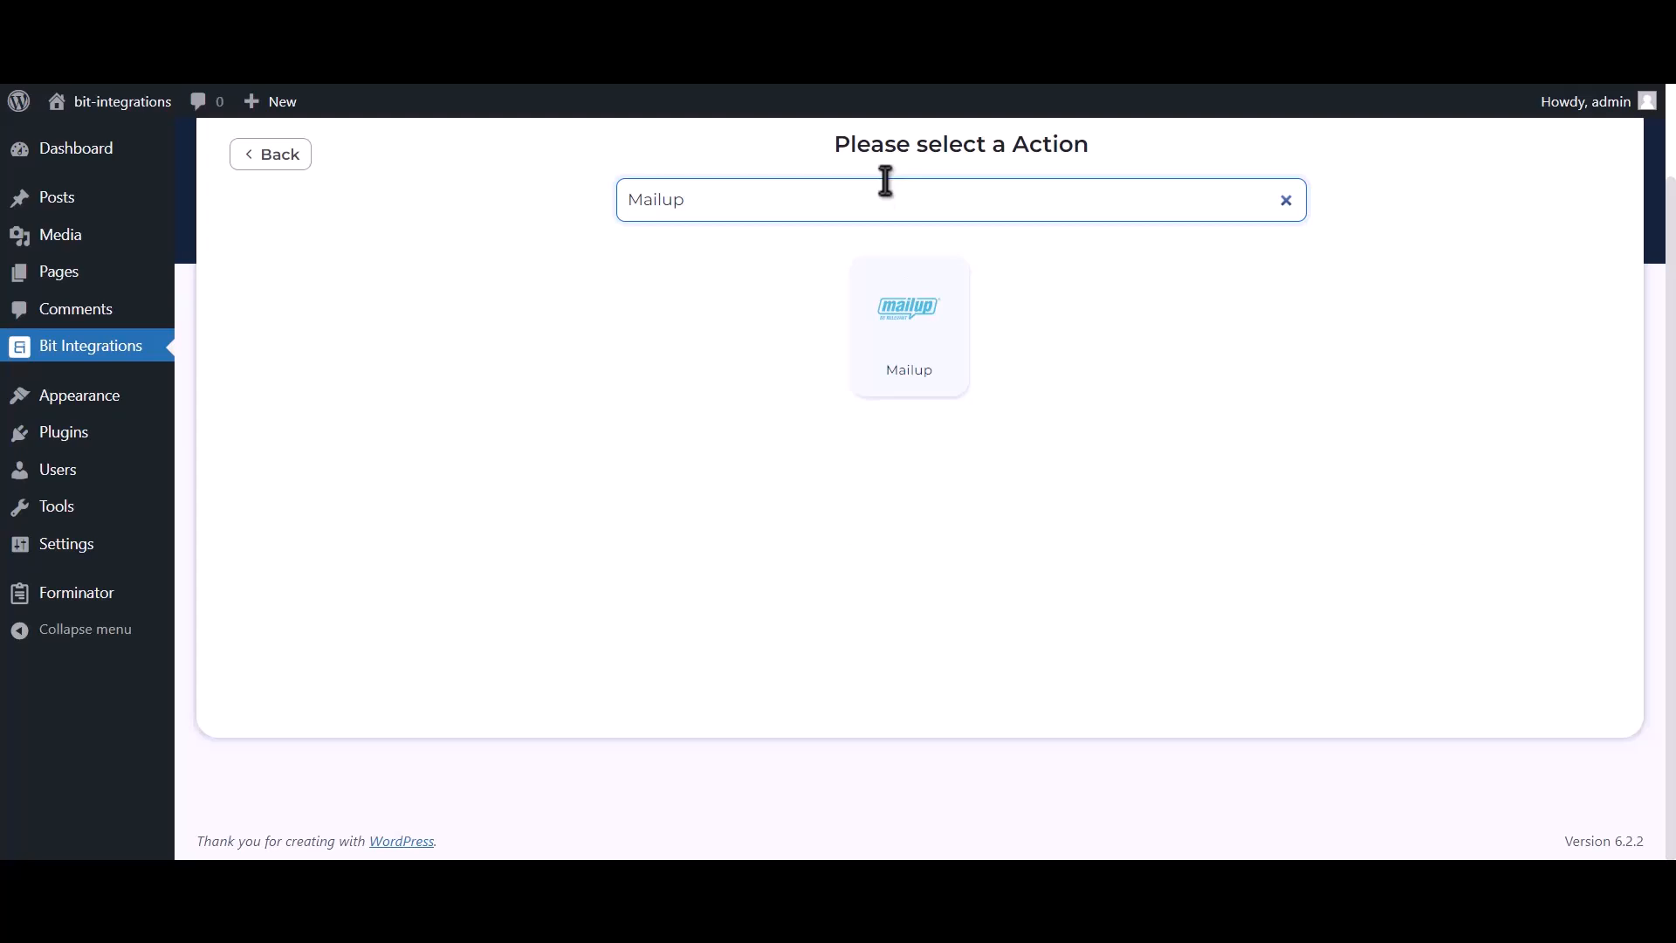
left_click(883, 353)
left_click_drag(237, 433, 326, 443)
left_click_drag(245, 522, 355, 516)
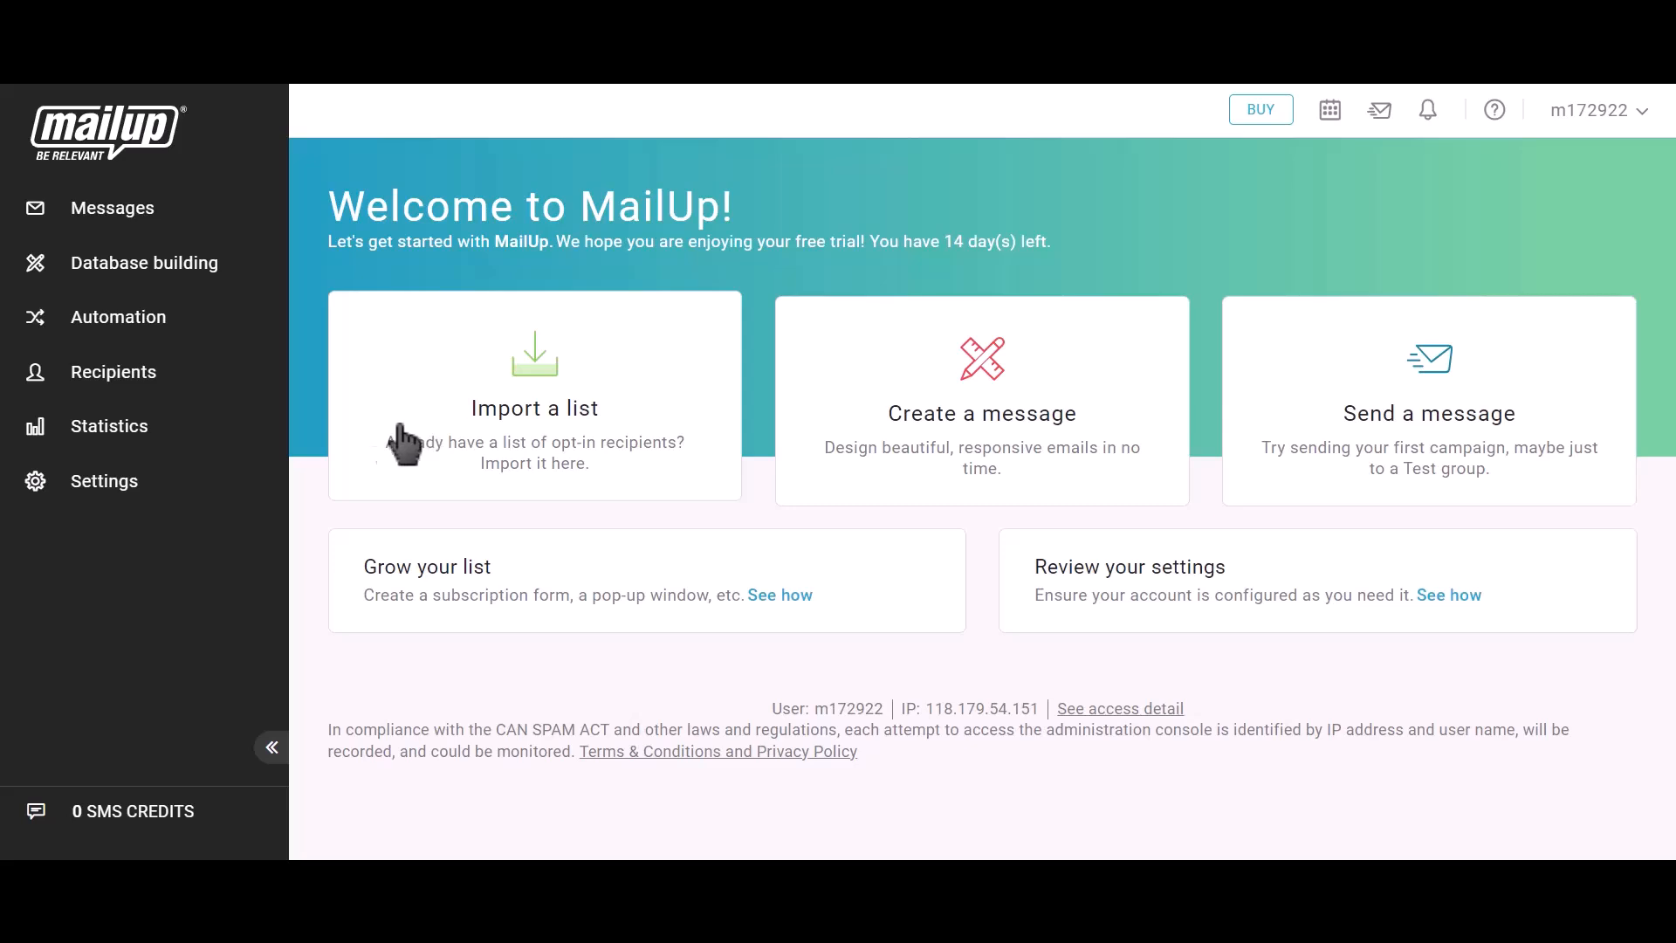
- In MailUp, open the form for requesting a new API key in the developer's corner of the advanced settings
left_click(142, 494)
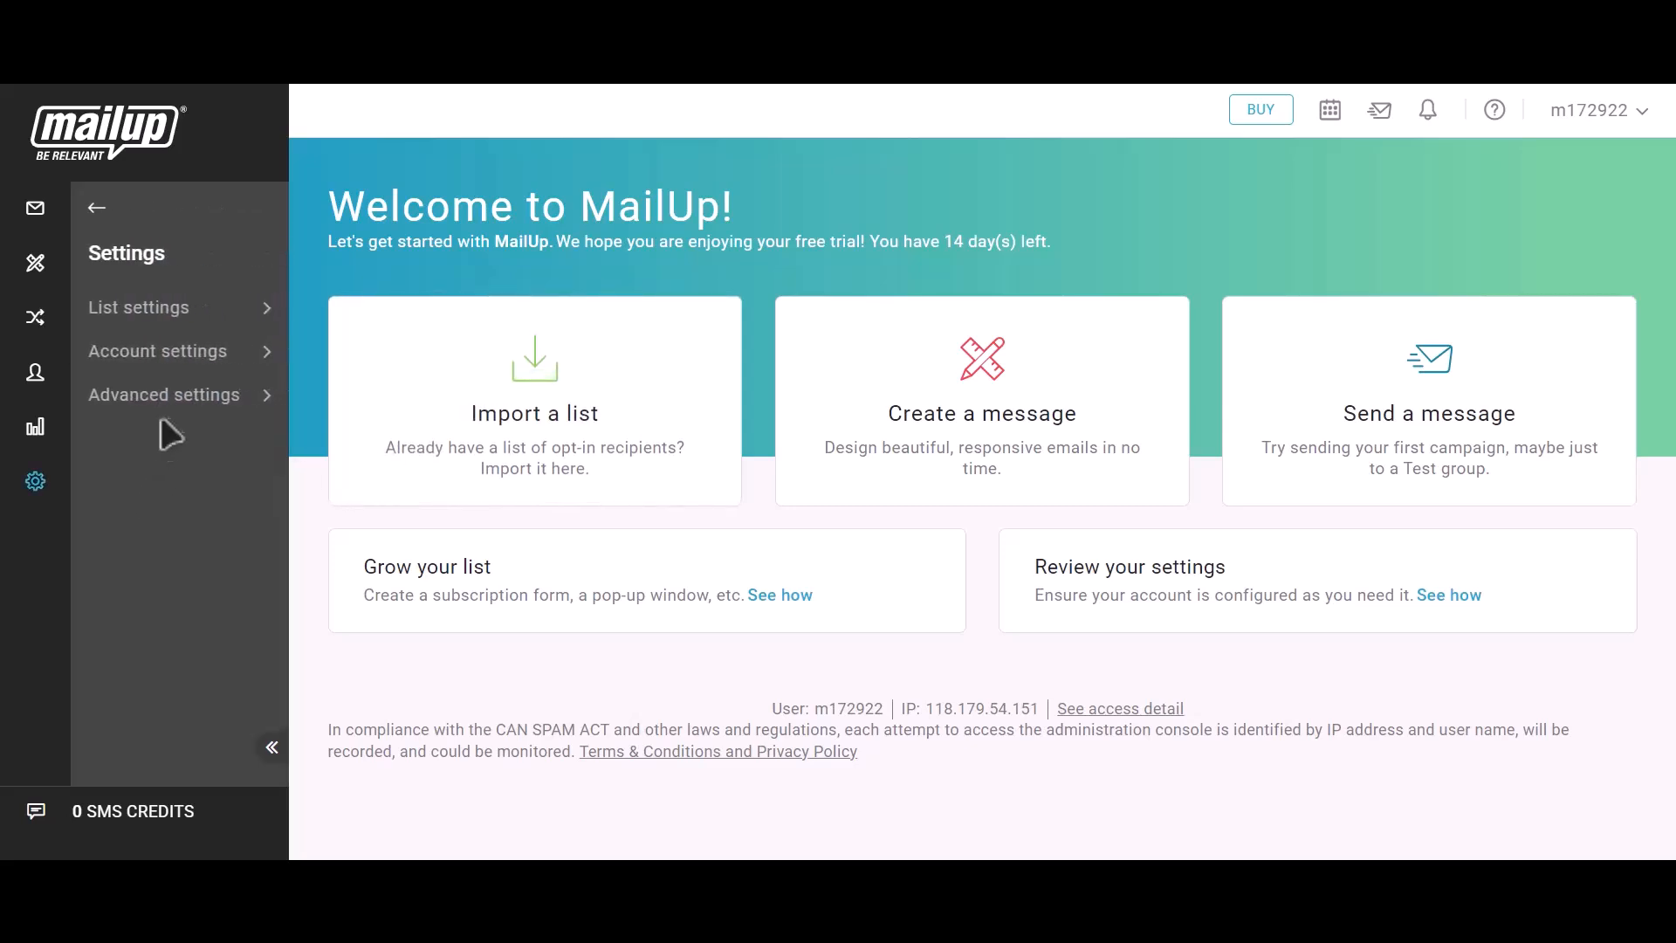
left_click(179, 407)
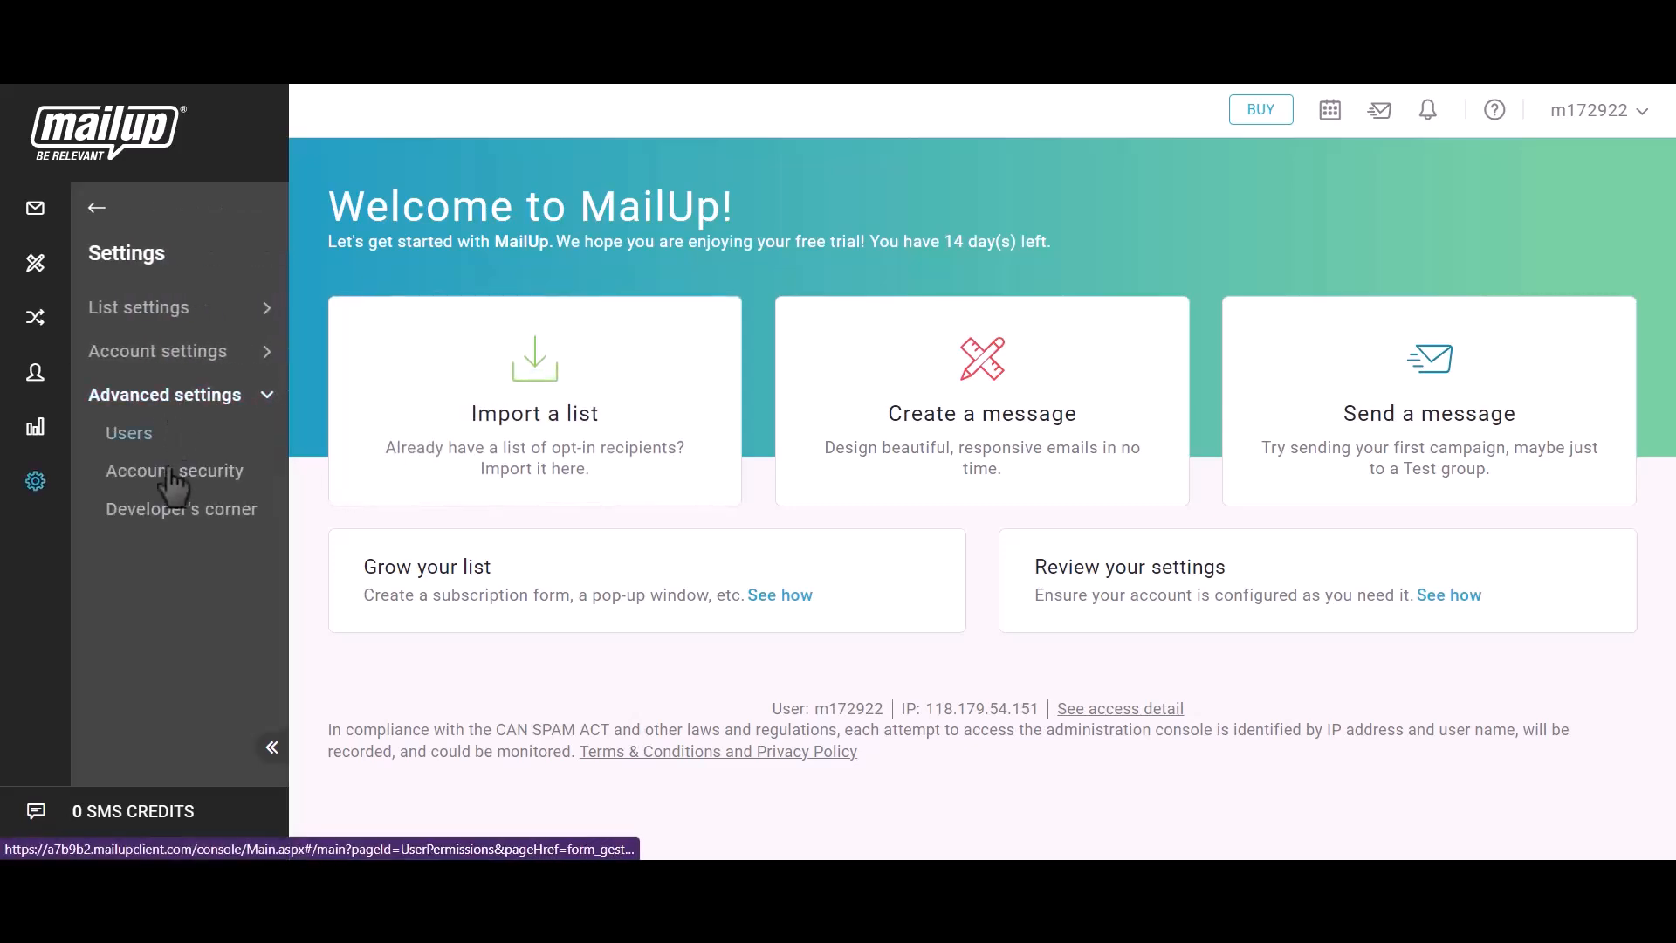
left_click(197, 518)
left_click(1010, 576)
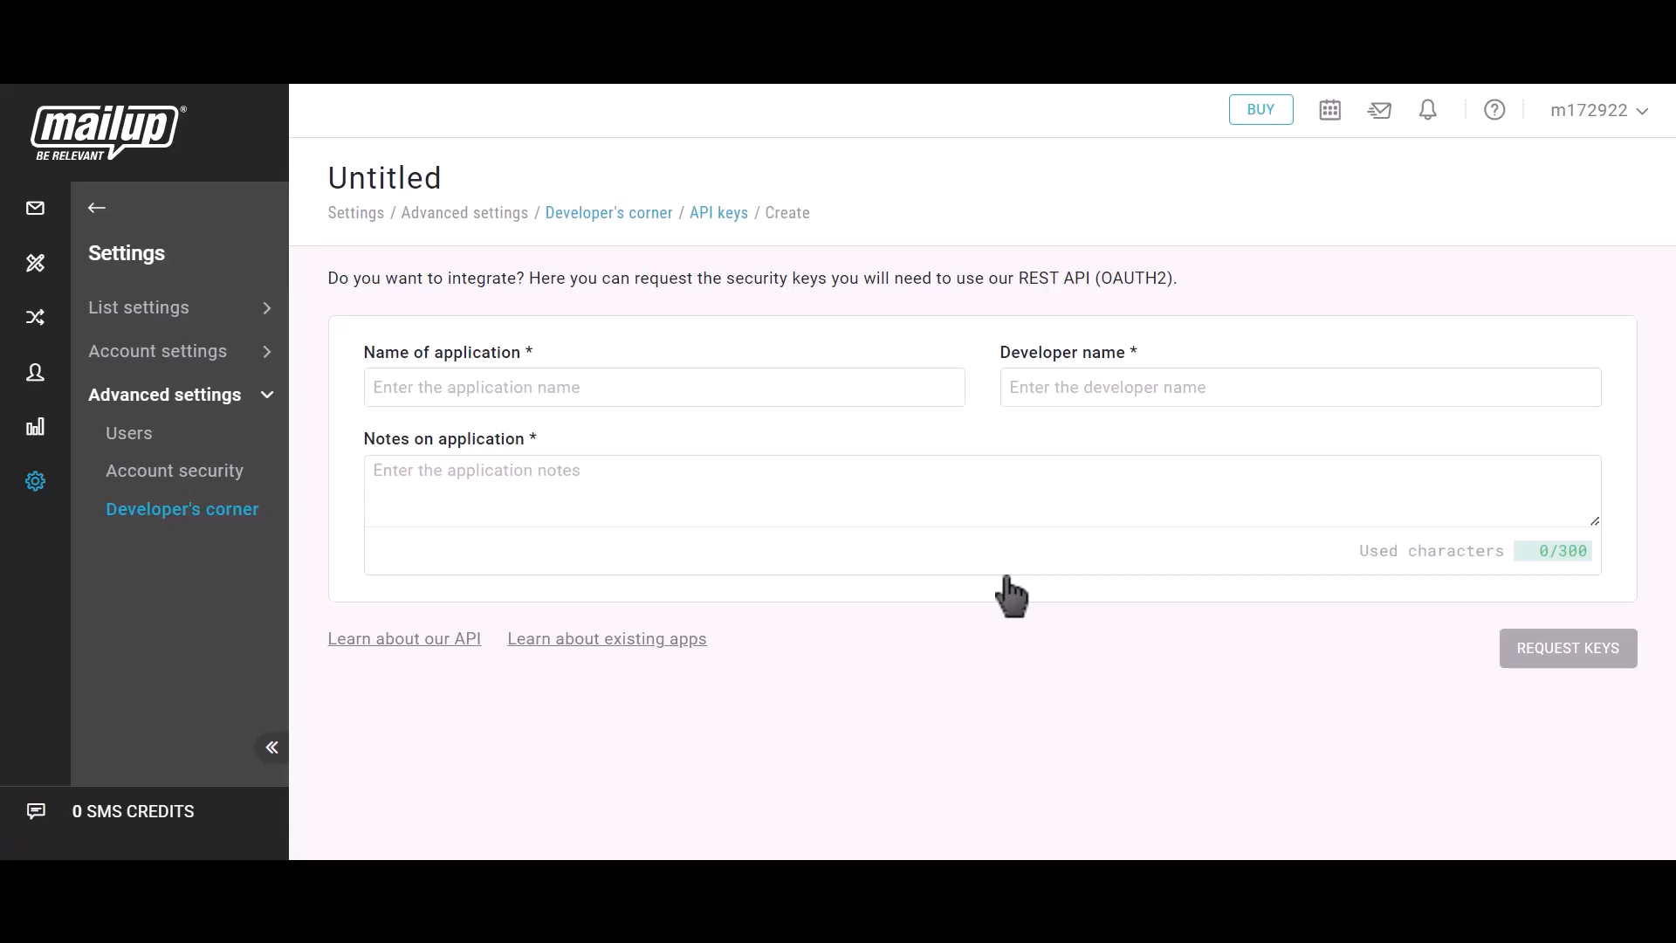
- Enter Bit Integrations as both the application name and the developer name for the new API key
left_click(563, 387)
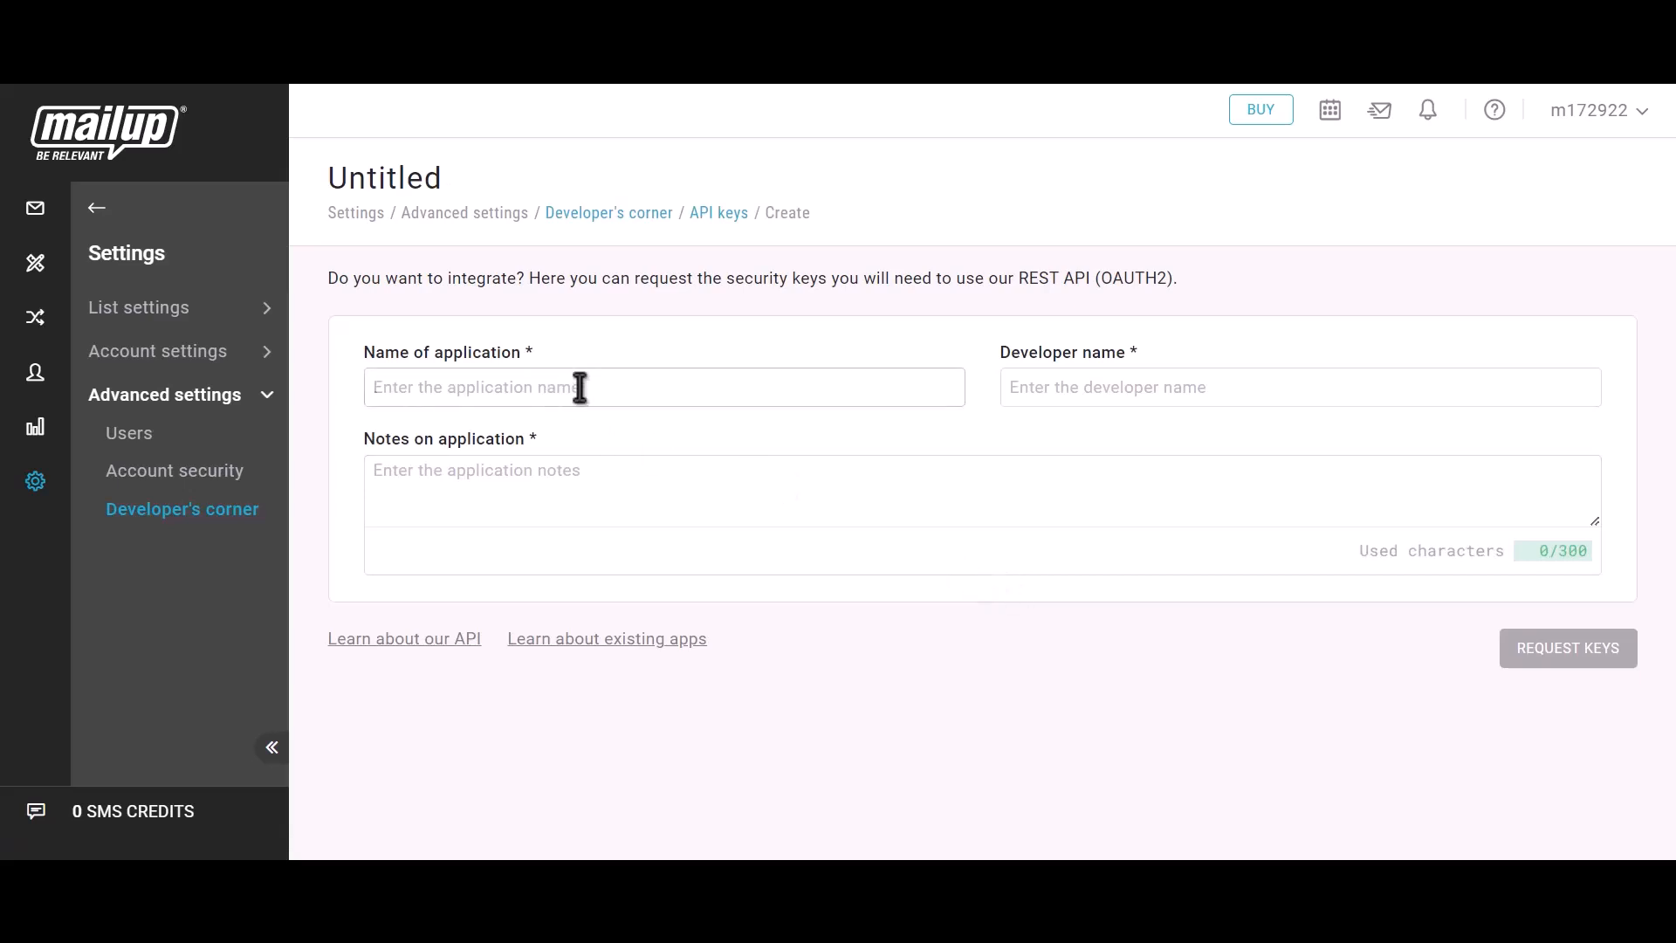
type("Bit In")
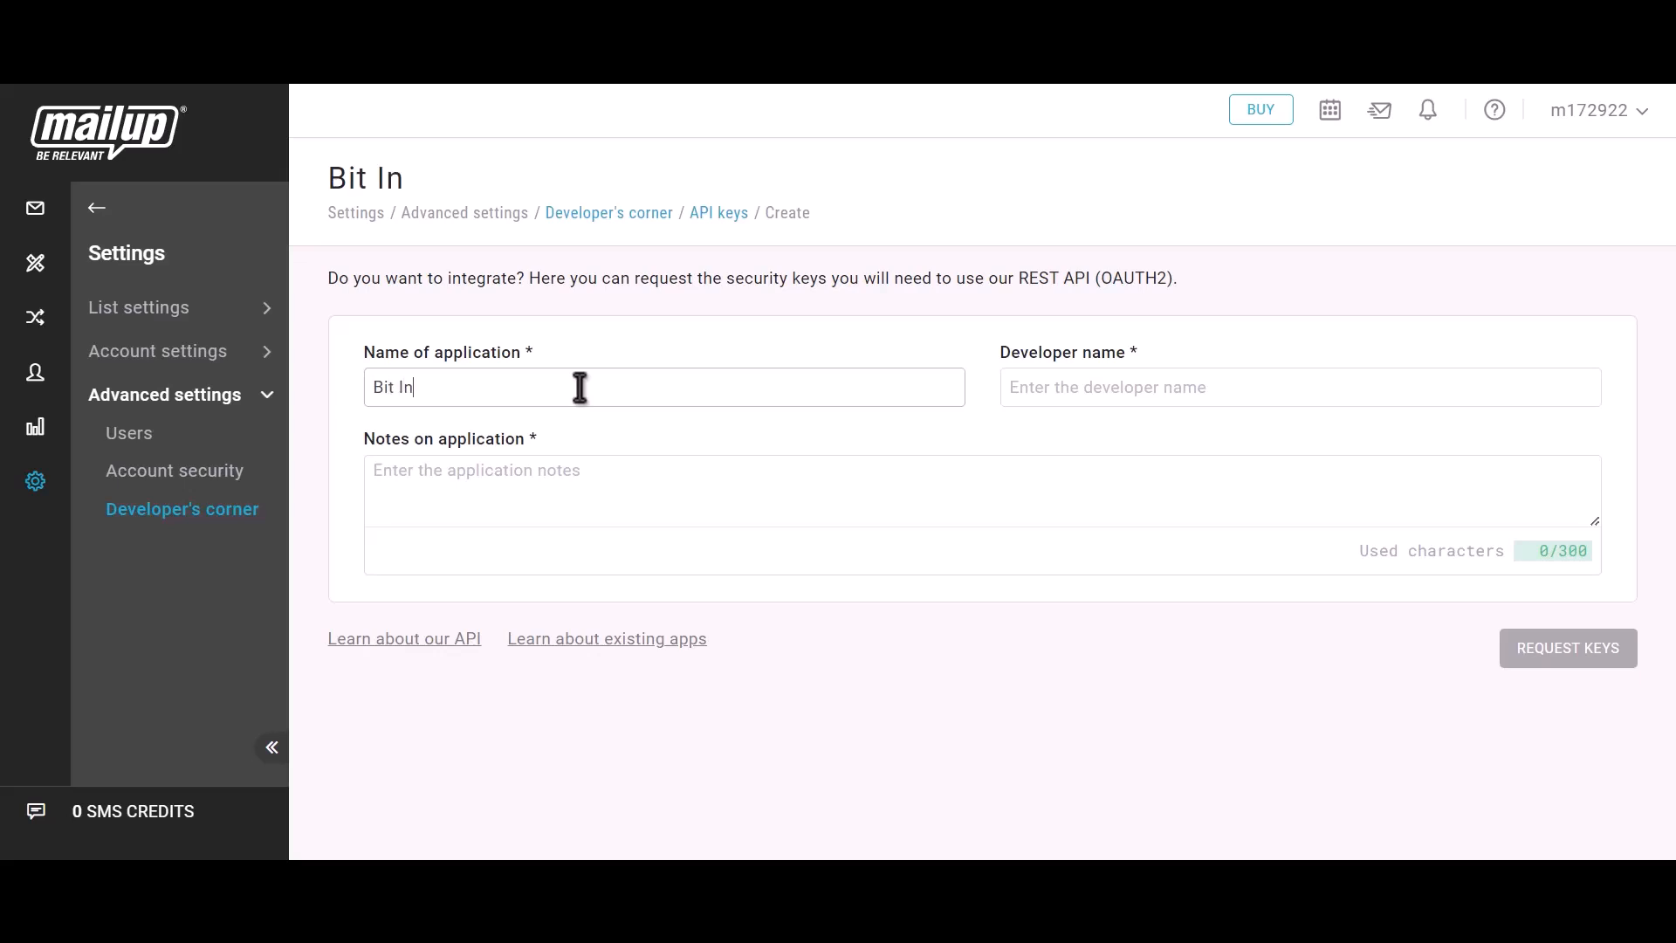
type("tegrations")
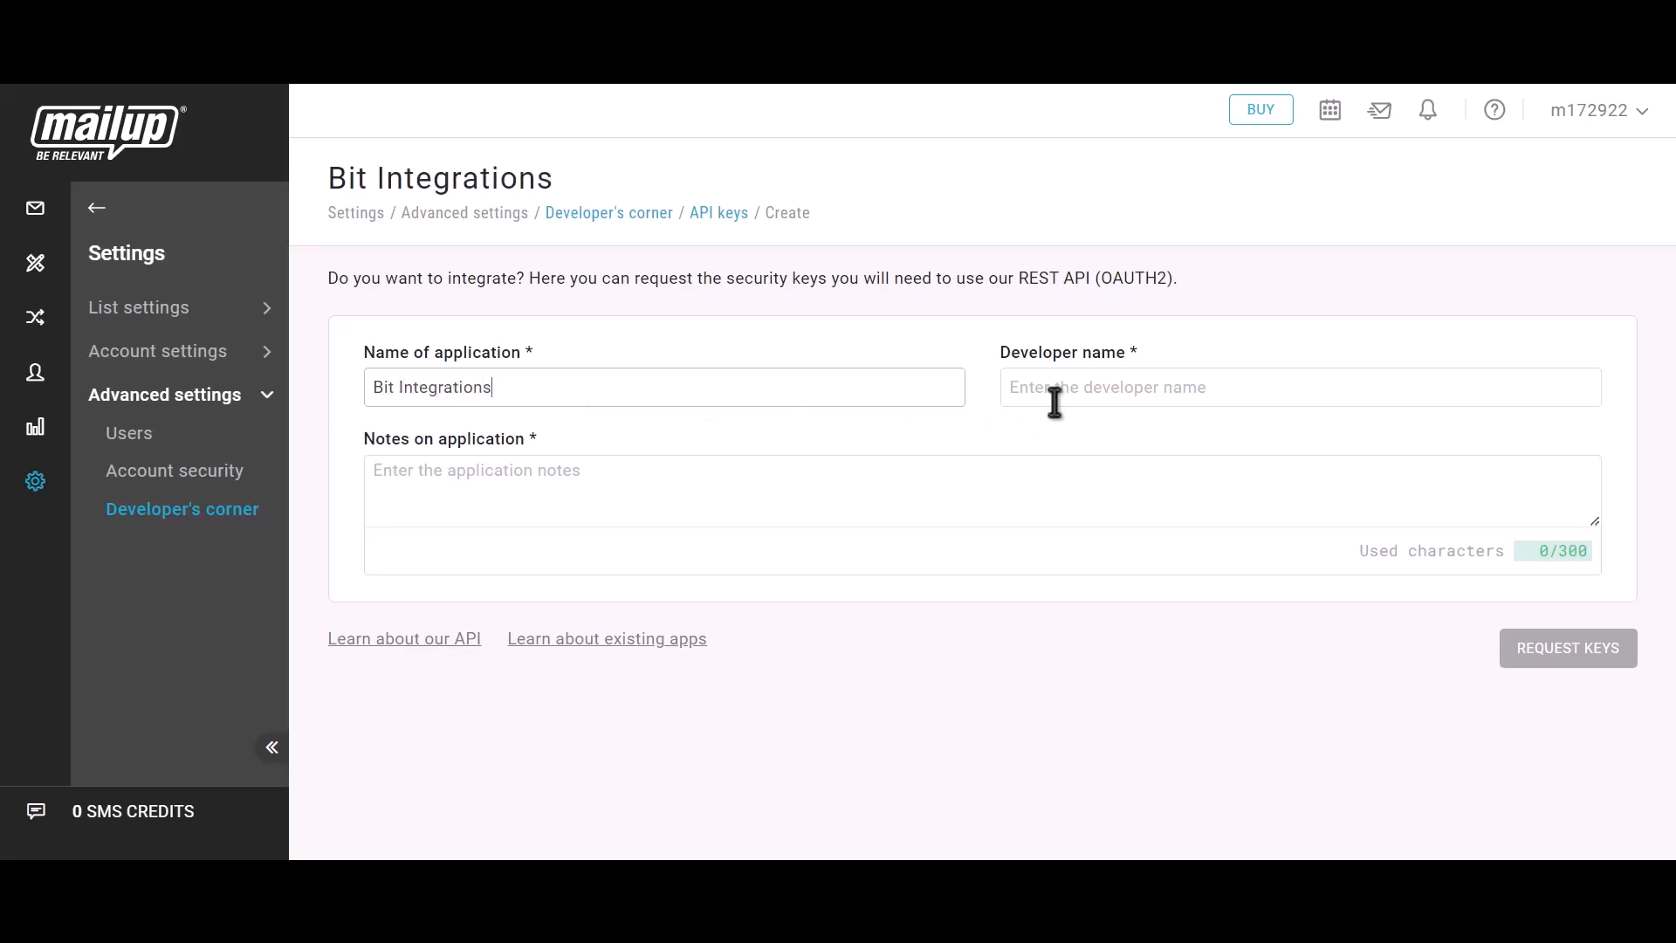
left_click(1113, 395)
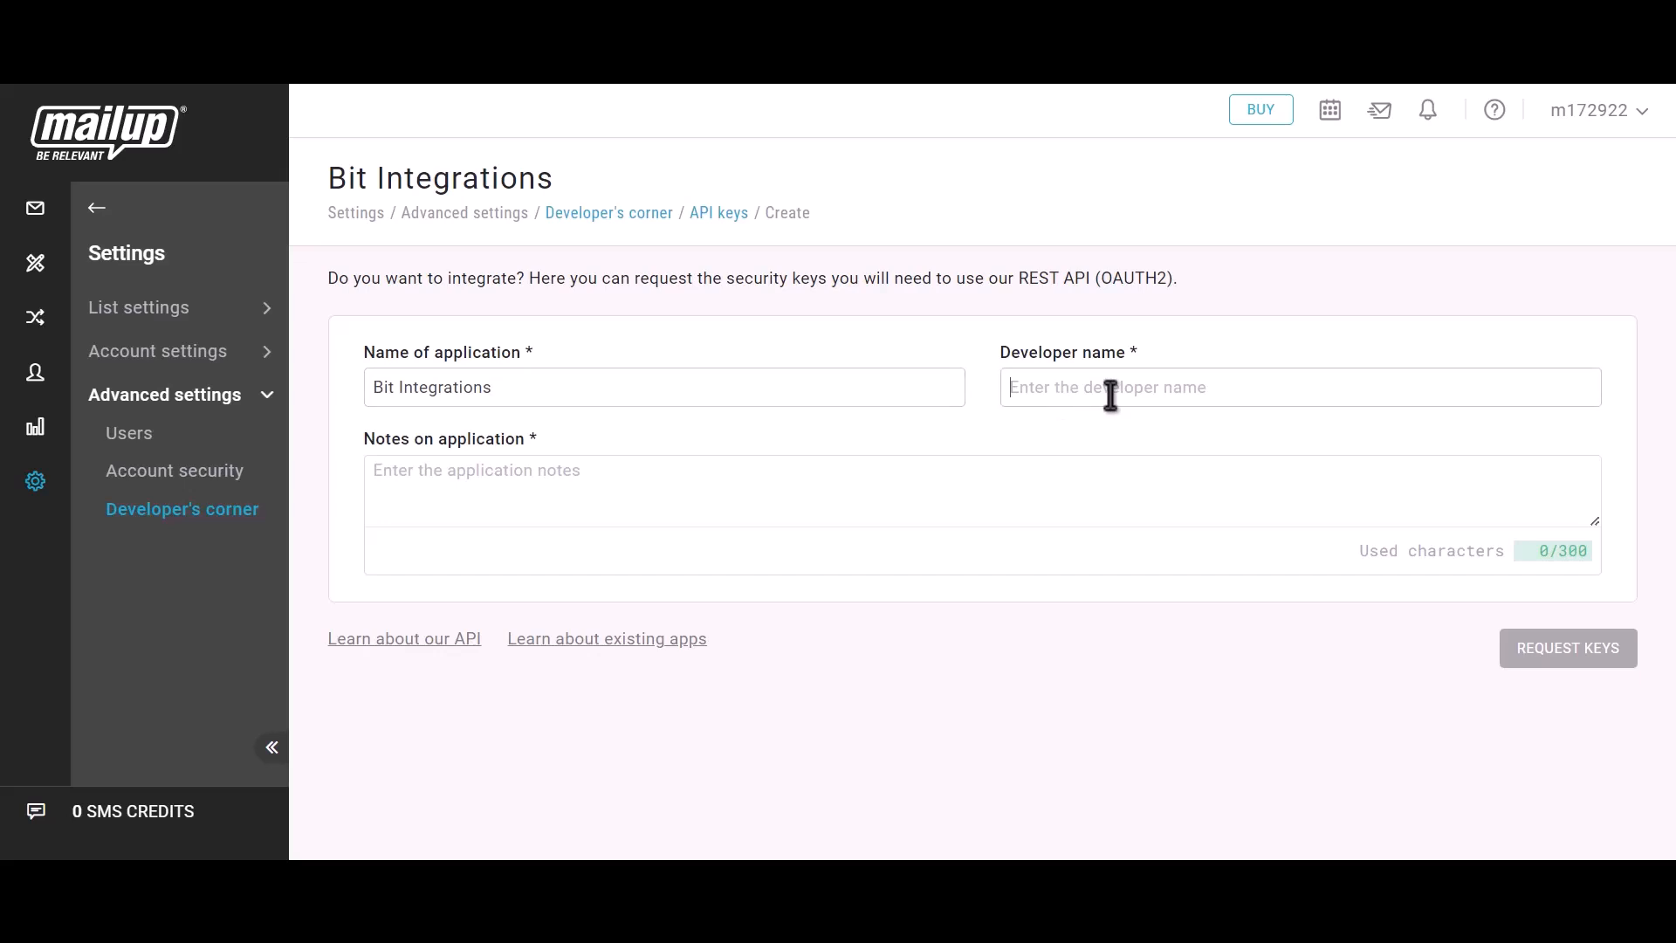
type("Bit Integrations")
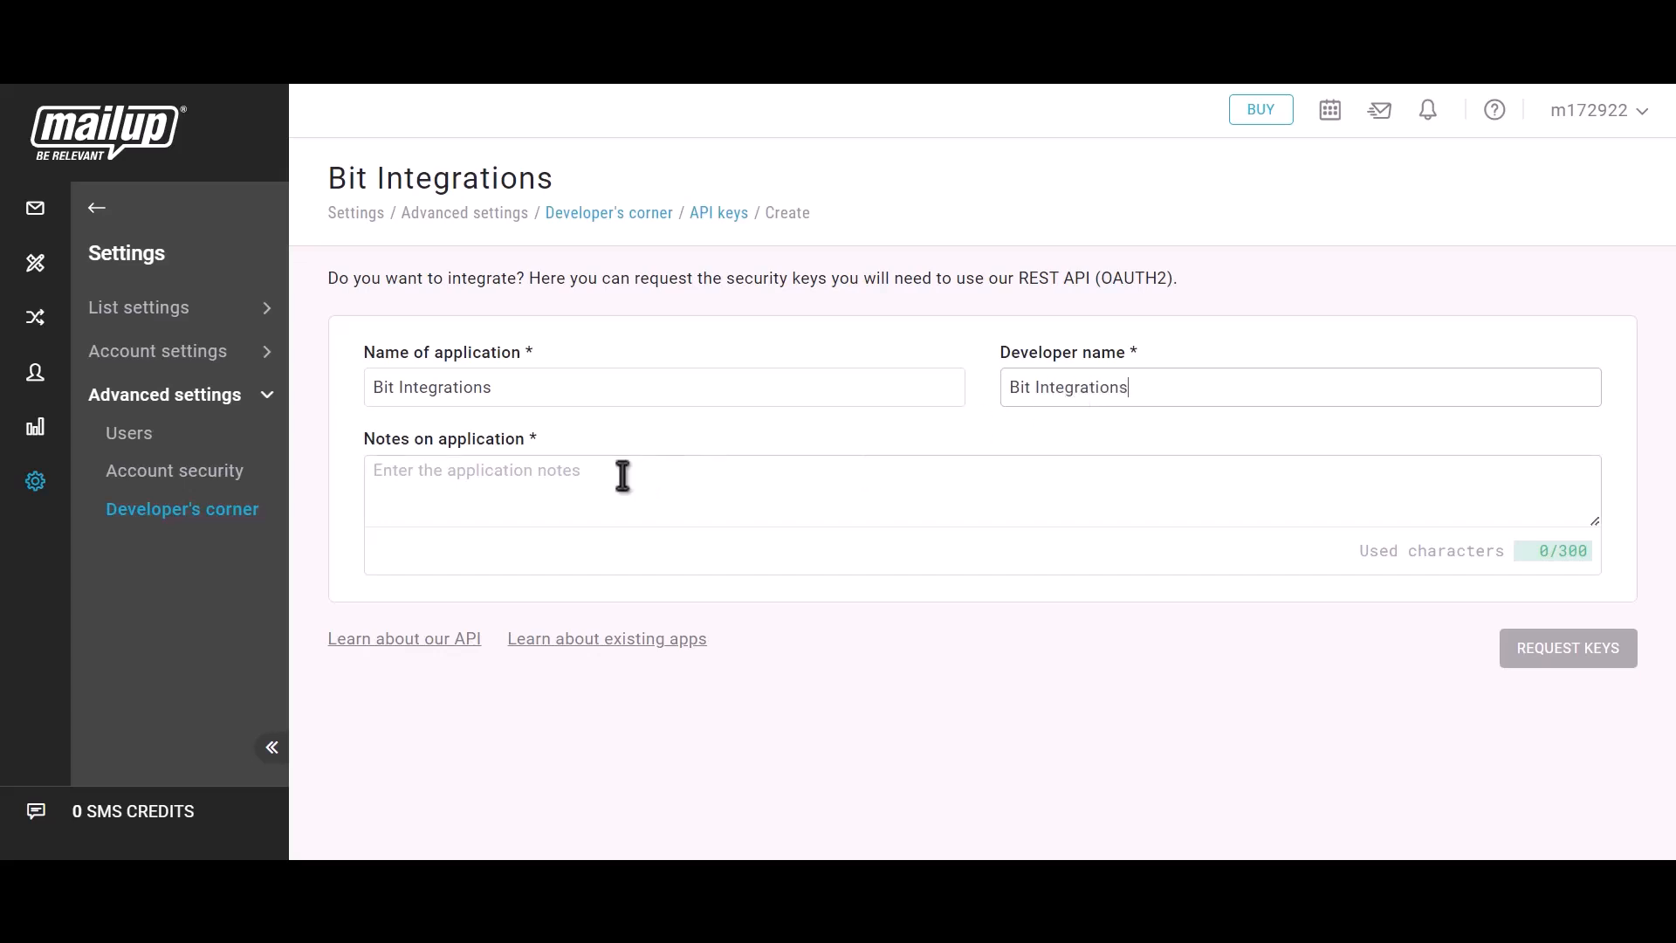
- Fill in the application notes with "Bit integrations" and request the keys
left_click(530, 500)
type("Bit integrations")
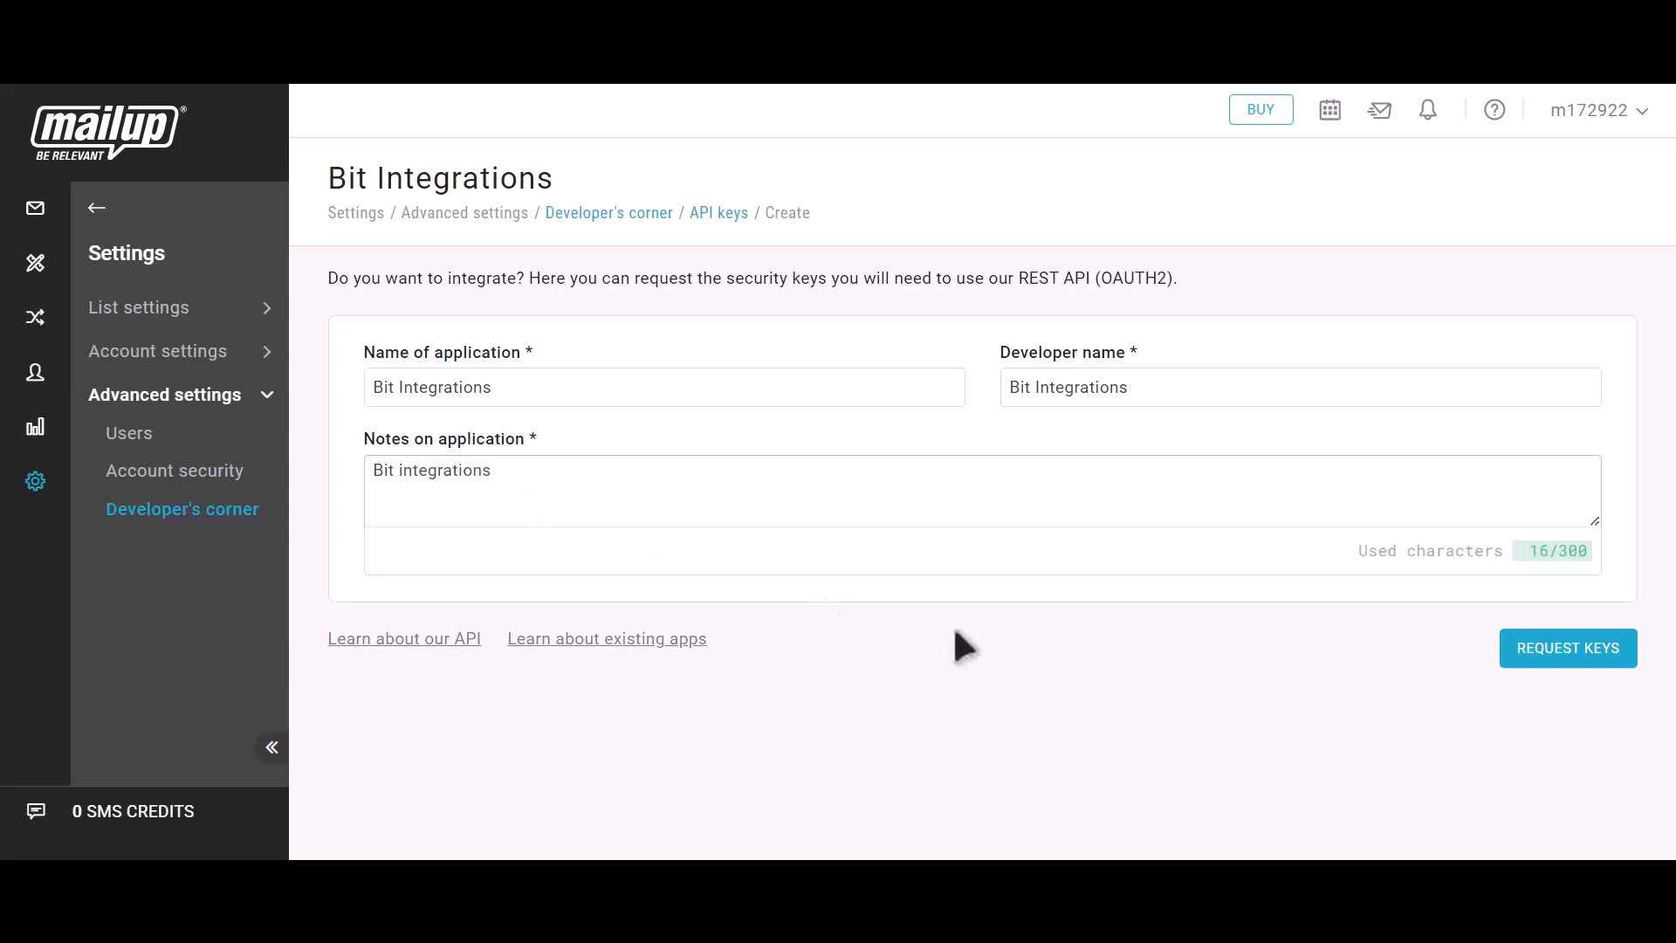
left_click(1590, 672)
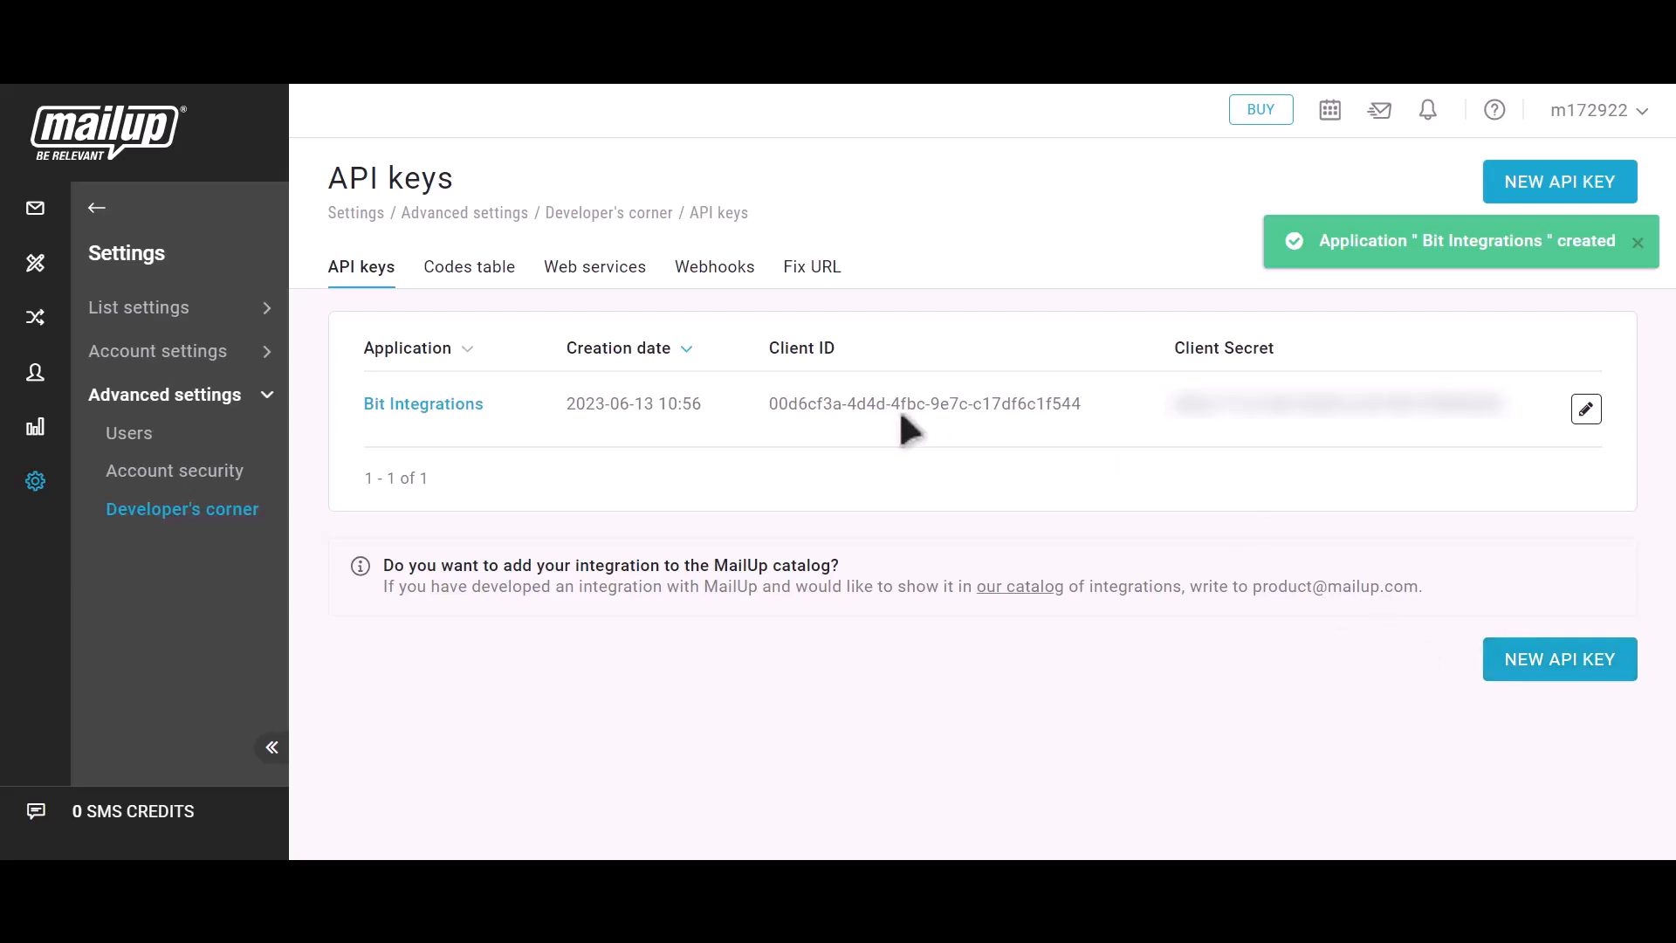
- Copy the new application's client ID from MailUp into the Client id field of the Bit Integrations settings
left_click_drag(762, 349, 833, 350)
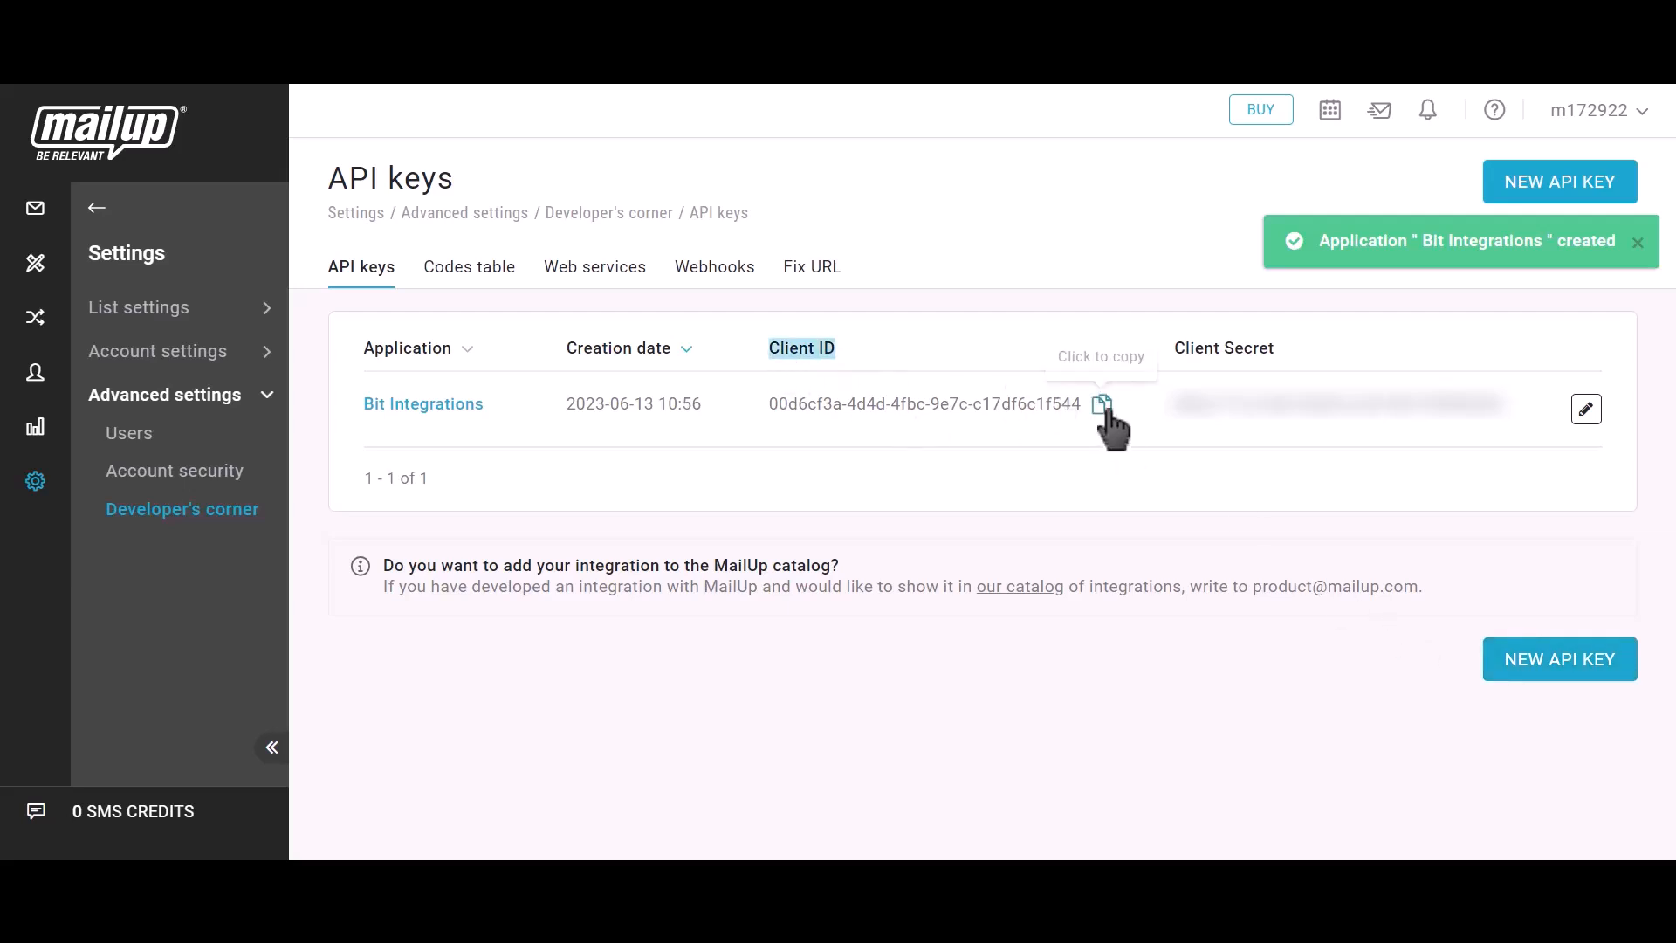
left_click(1105, 409)
key("ctrl+Tab")
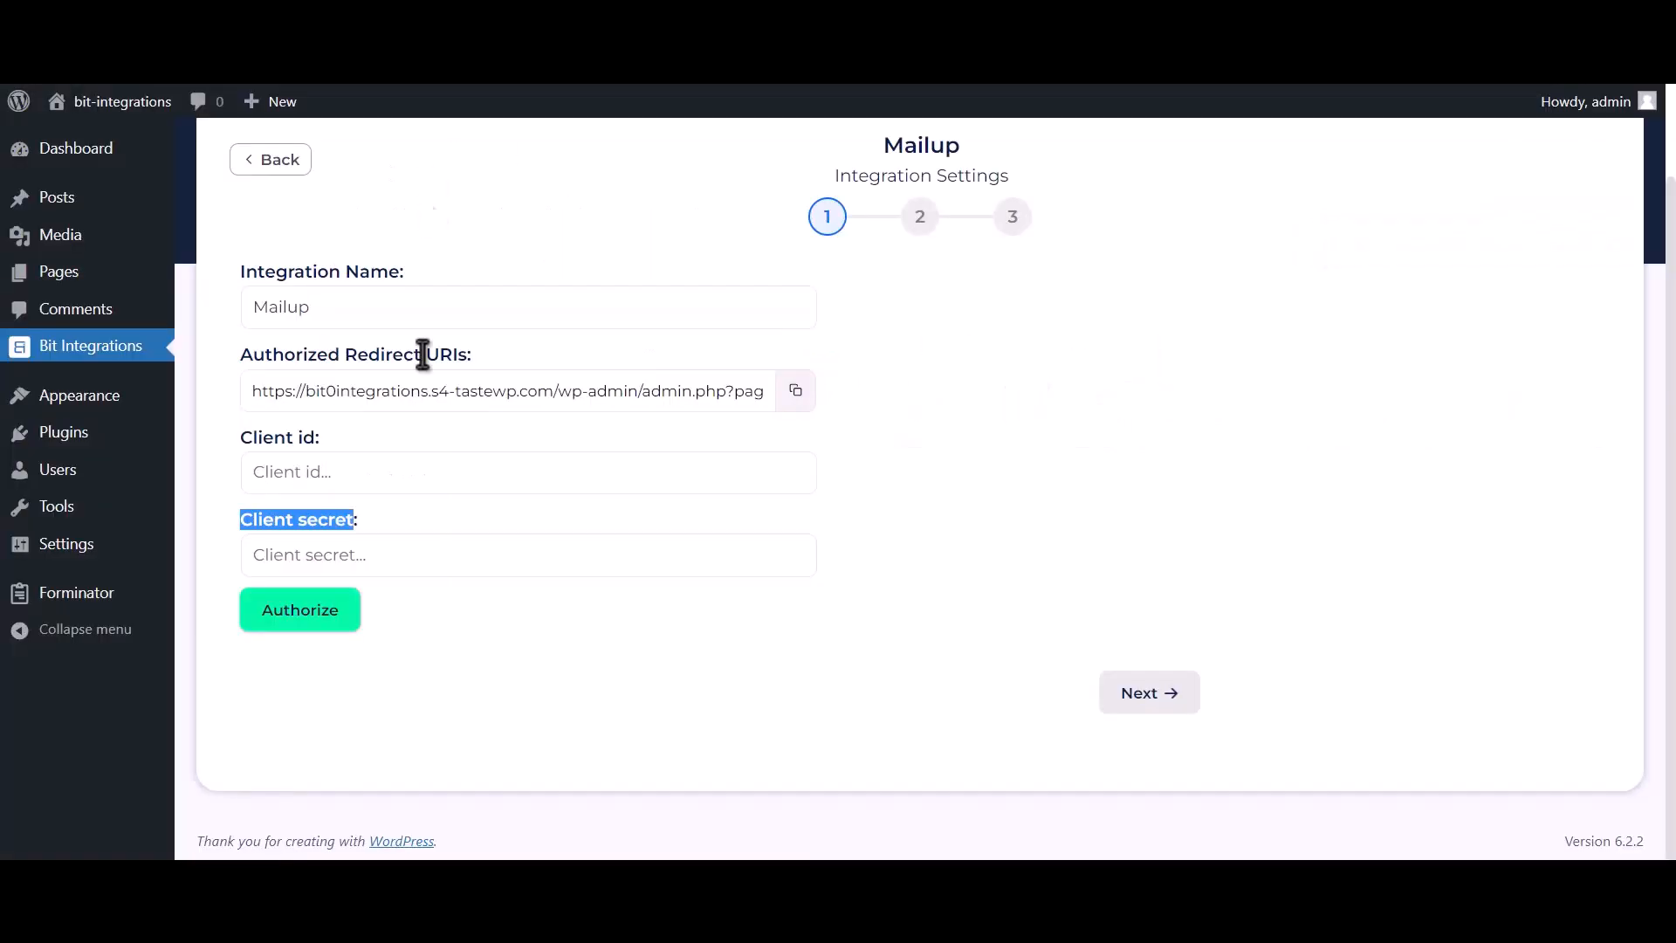
left_click(408, 482)
key("ctrl+v")
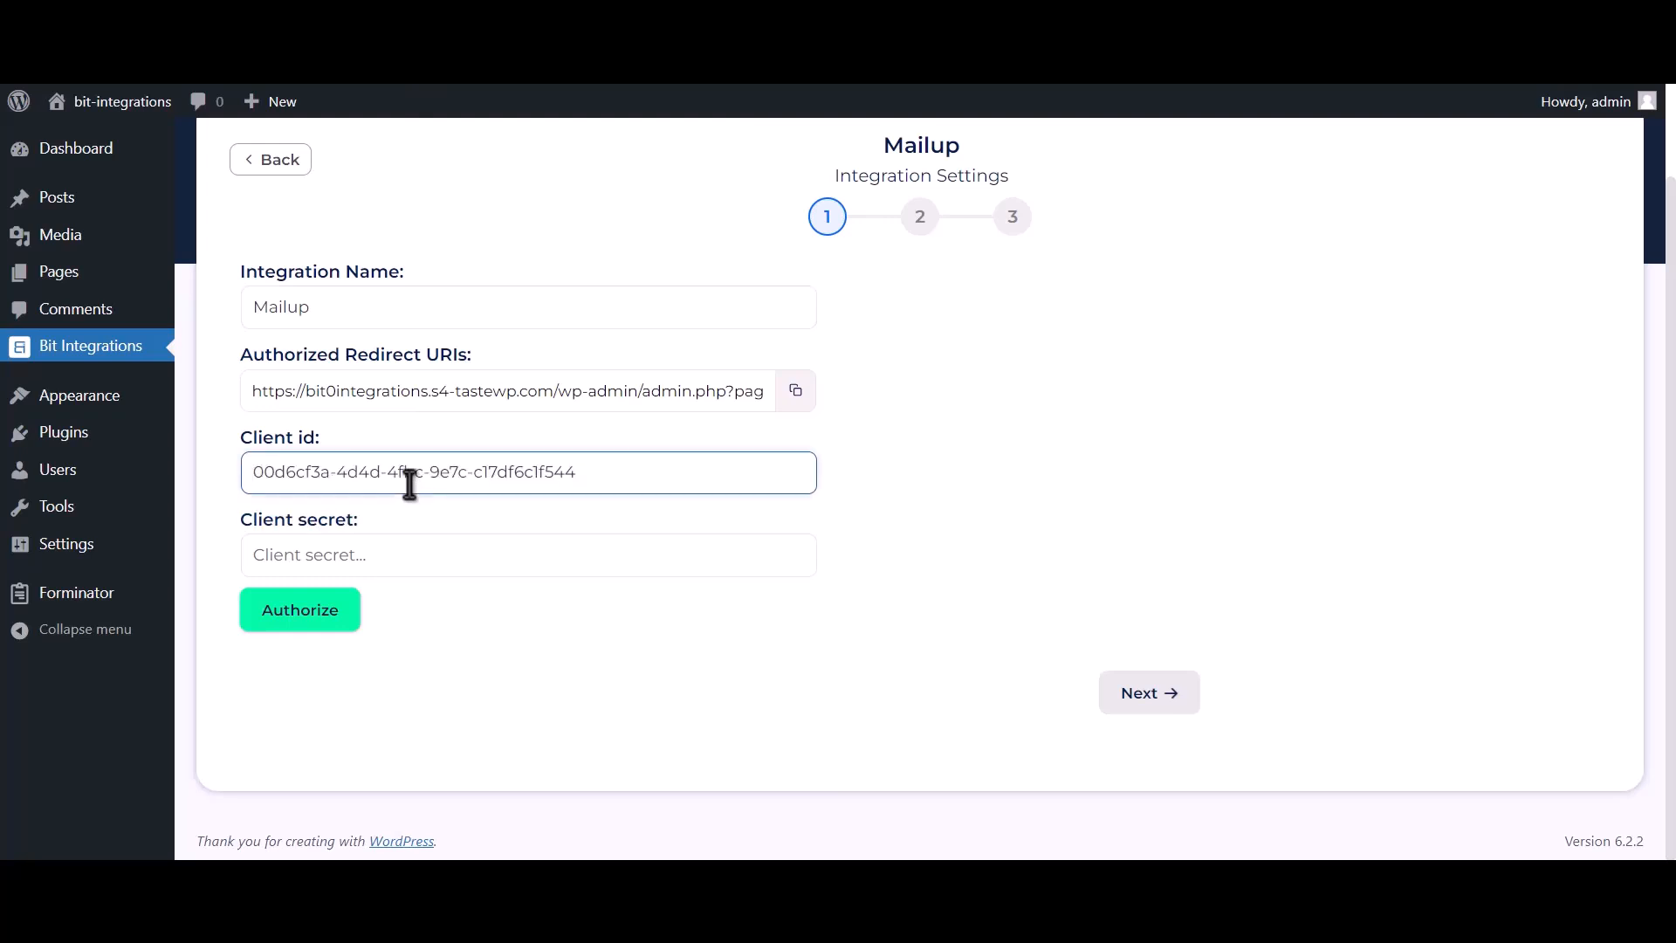
- Copy the client secret from MailUp's API keys into the Client secret field of the Bit Integrations settings
key("ctrl+Tab")
left_click_drag(1236, 352, 1272, 345)
left_click(1526, 407)
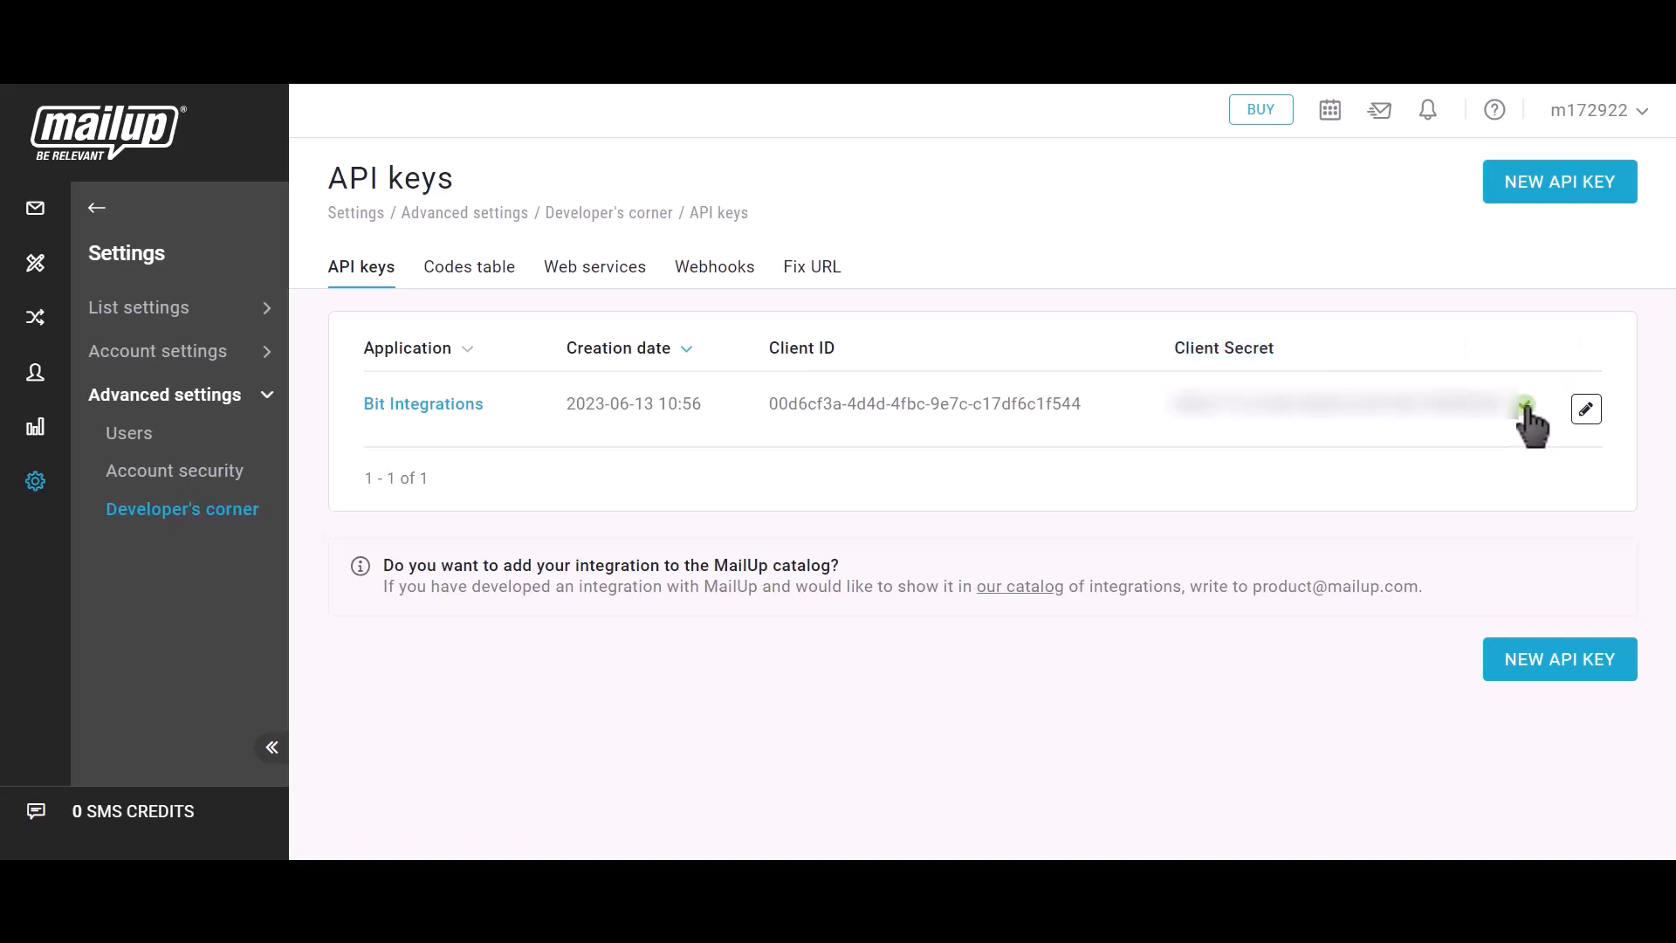
key("ctrl+Tab")
left_click(395, 565)
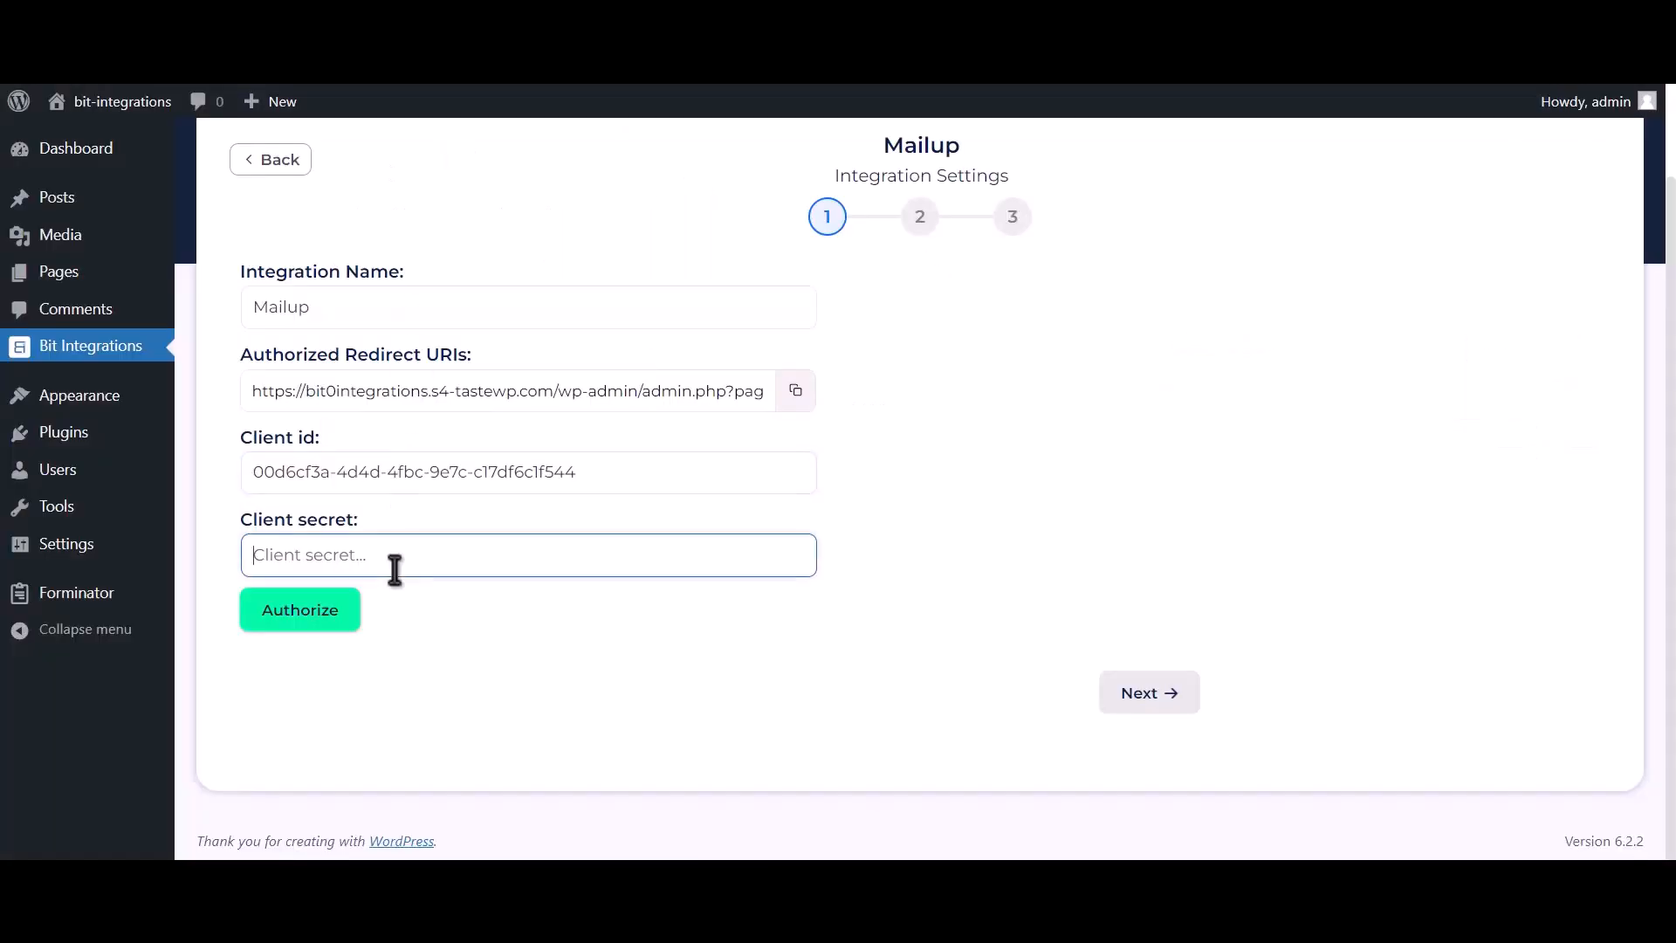
key("ctrl+v")
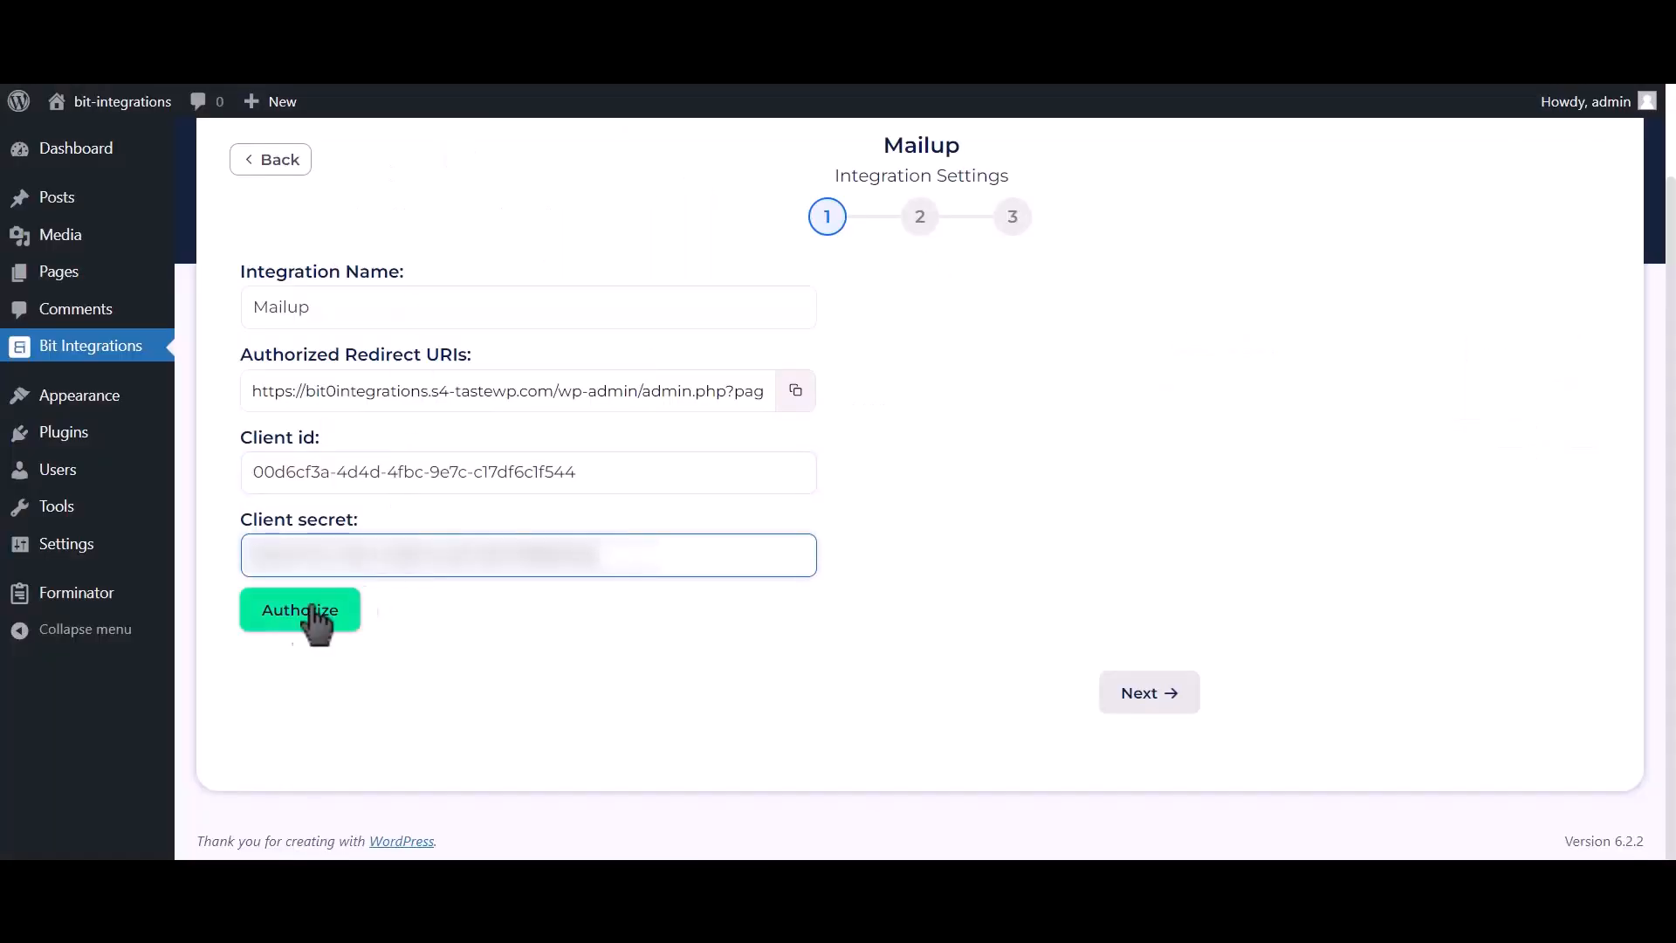
- Authorize Bit Integrations by logging on with the saved MailUp username and password, confirm access, and continue to the second settings stage
left_click(301, 622)
left_click(317, 387)
left_click(317, 448)
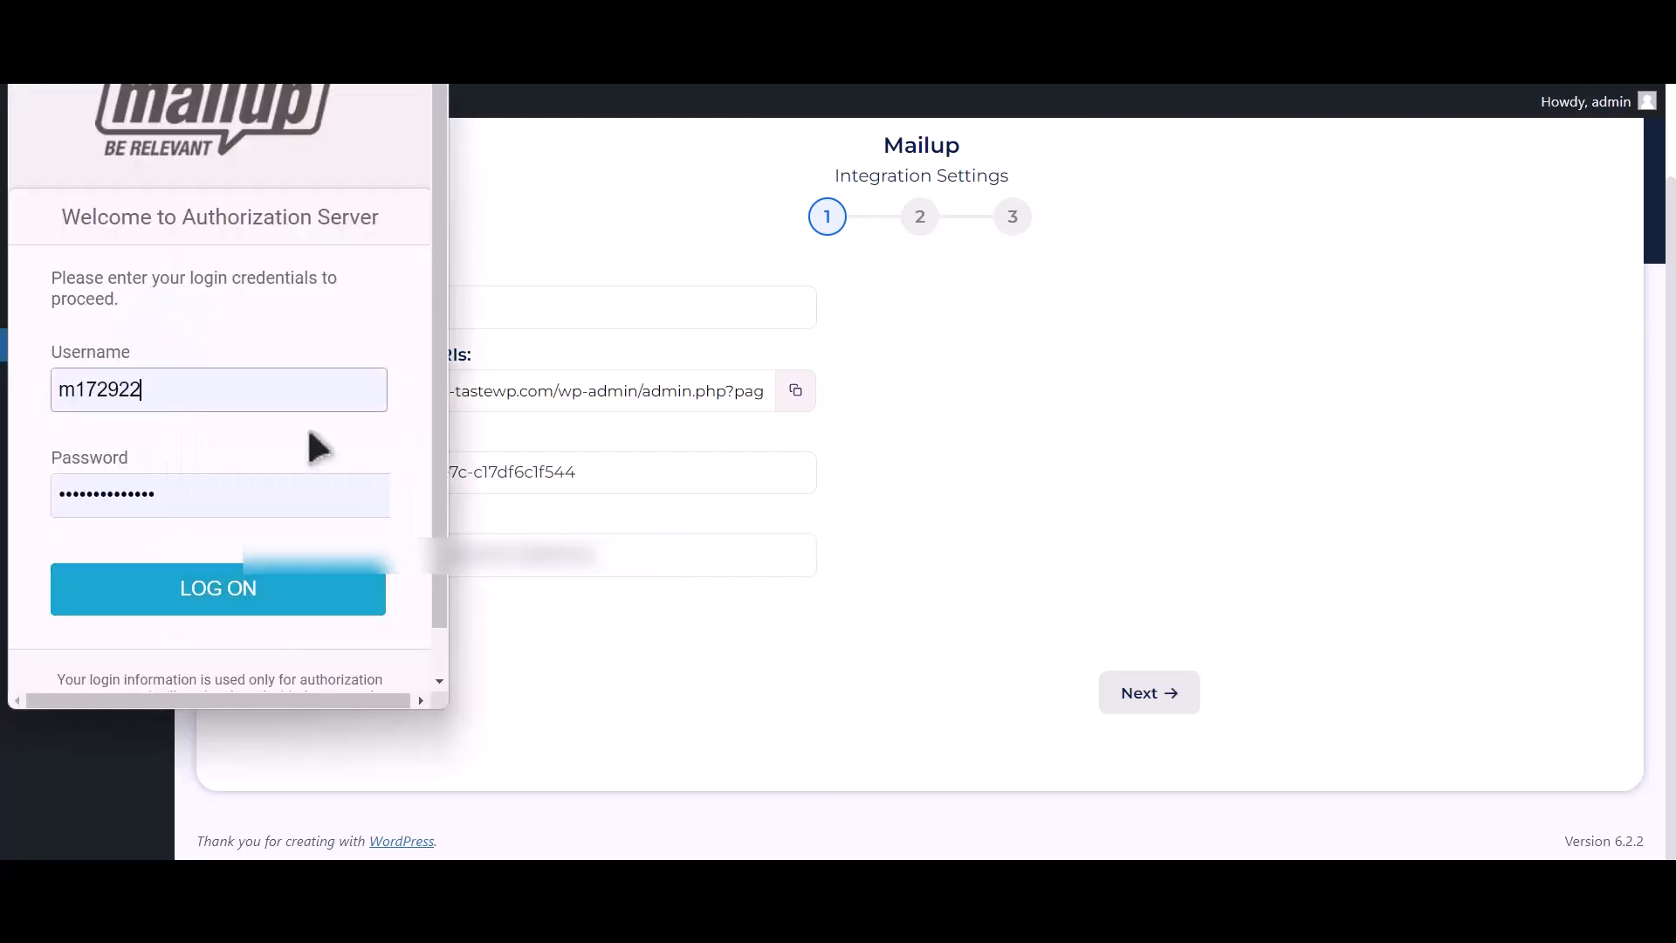
left_click(250, 605)
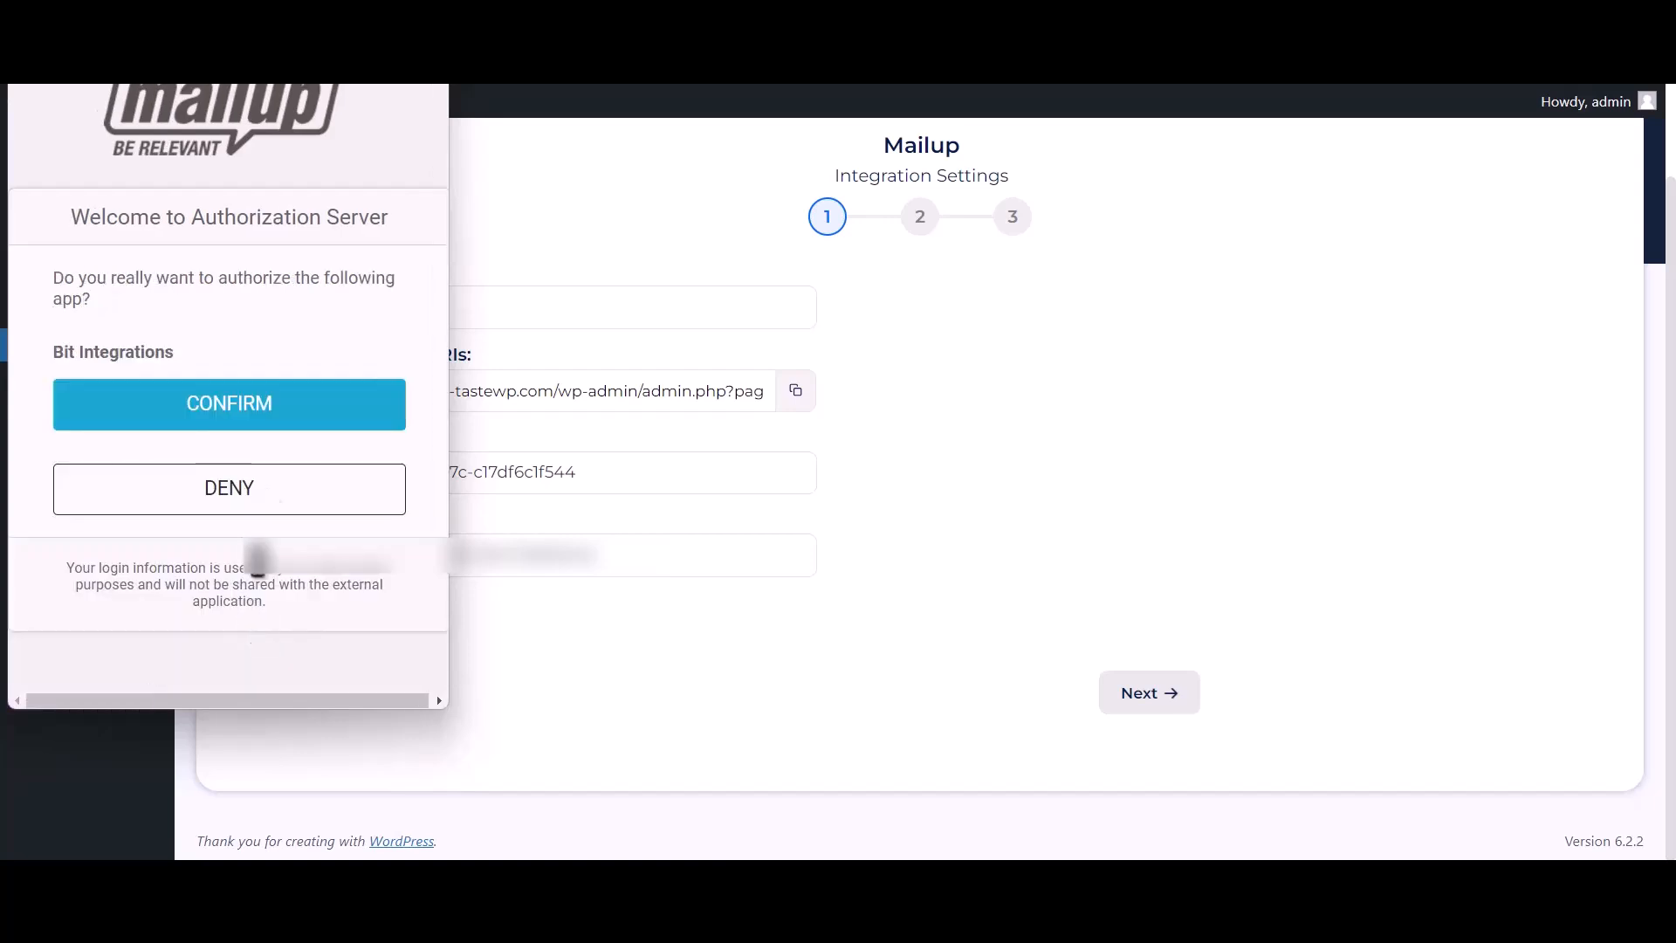
left_click(364, 406)
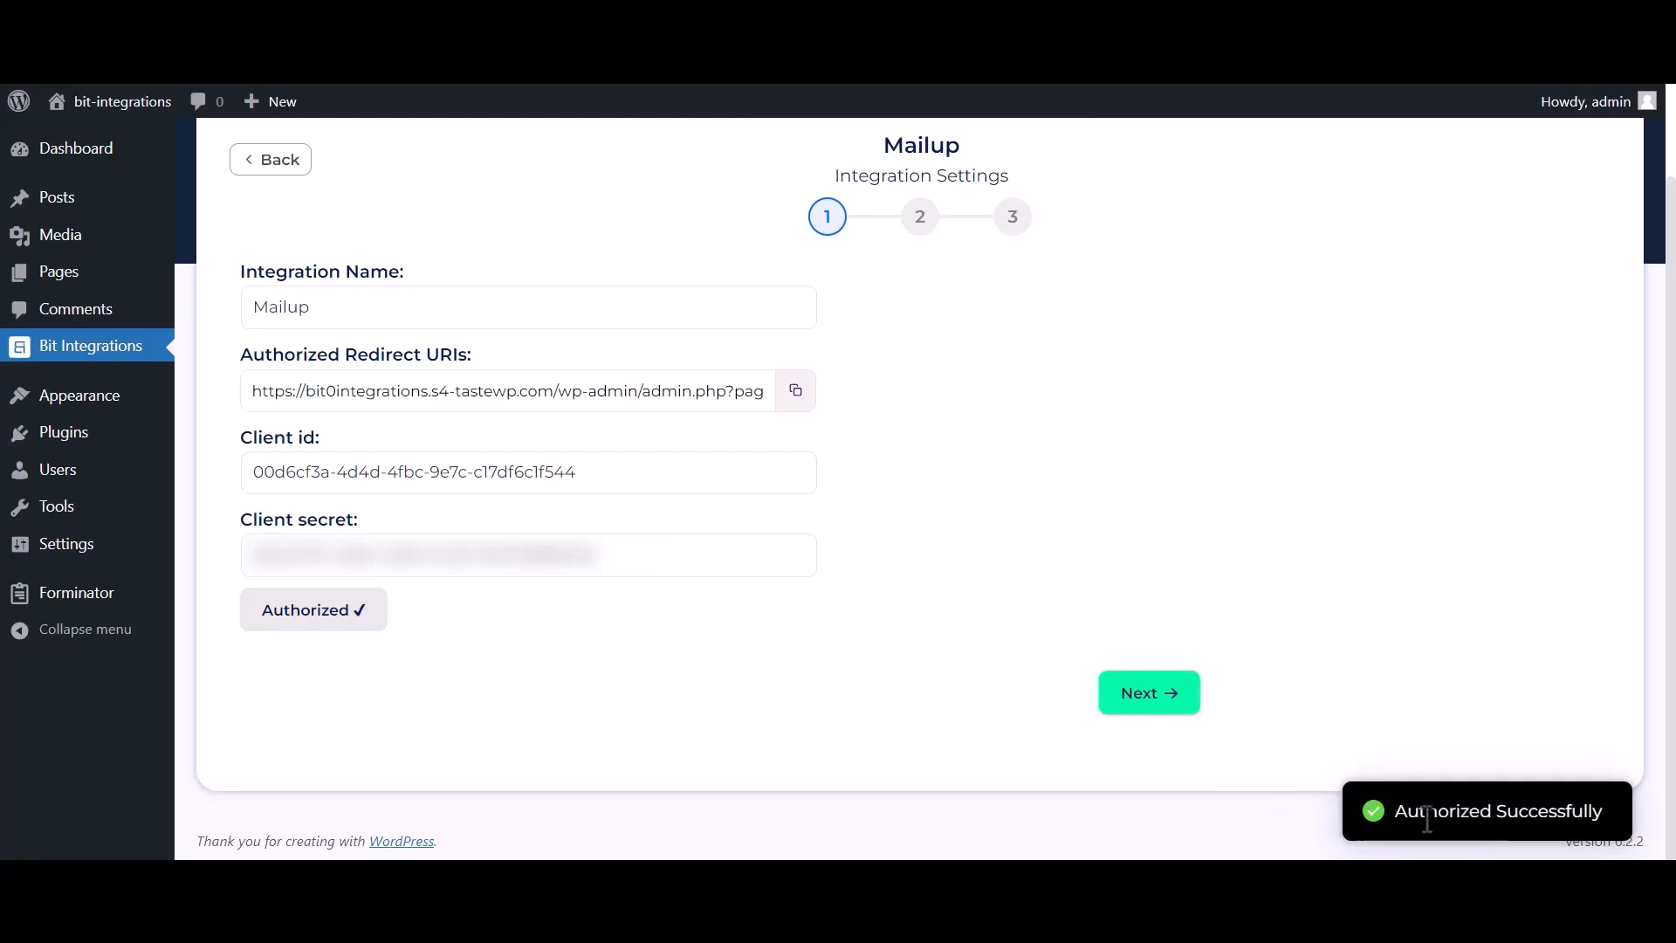
left_click_drag(1395, 812, 1615, 815)
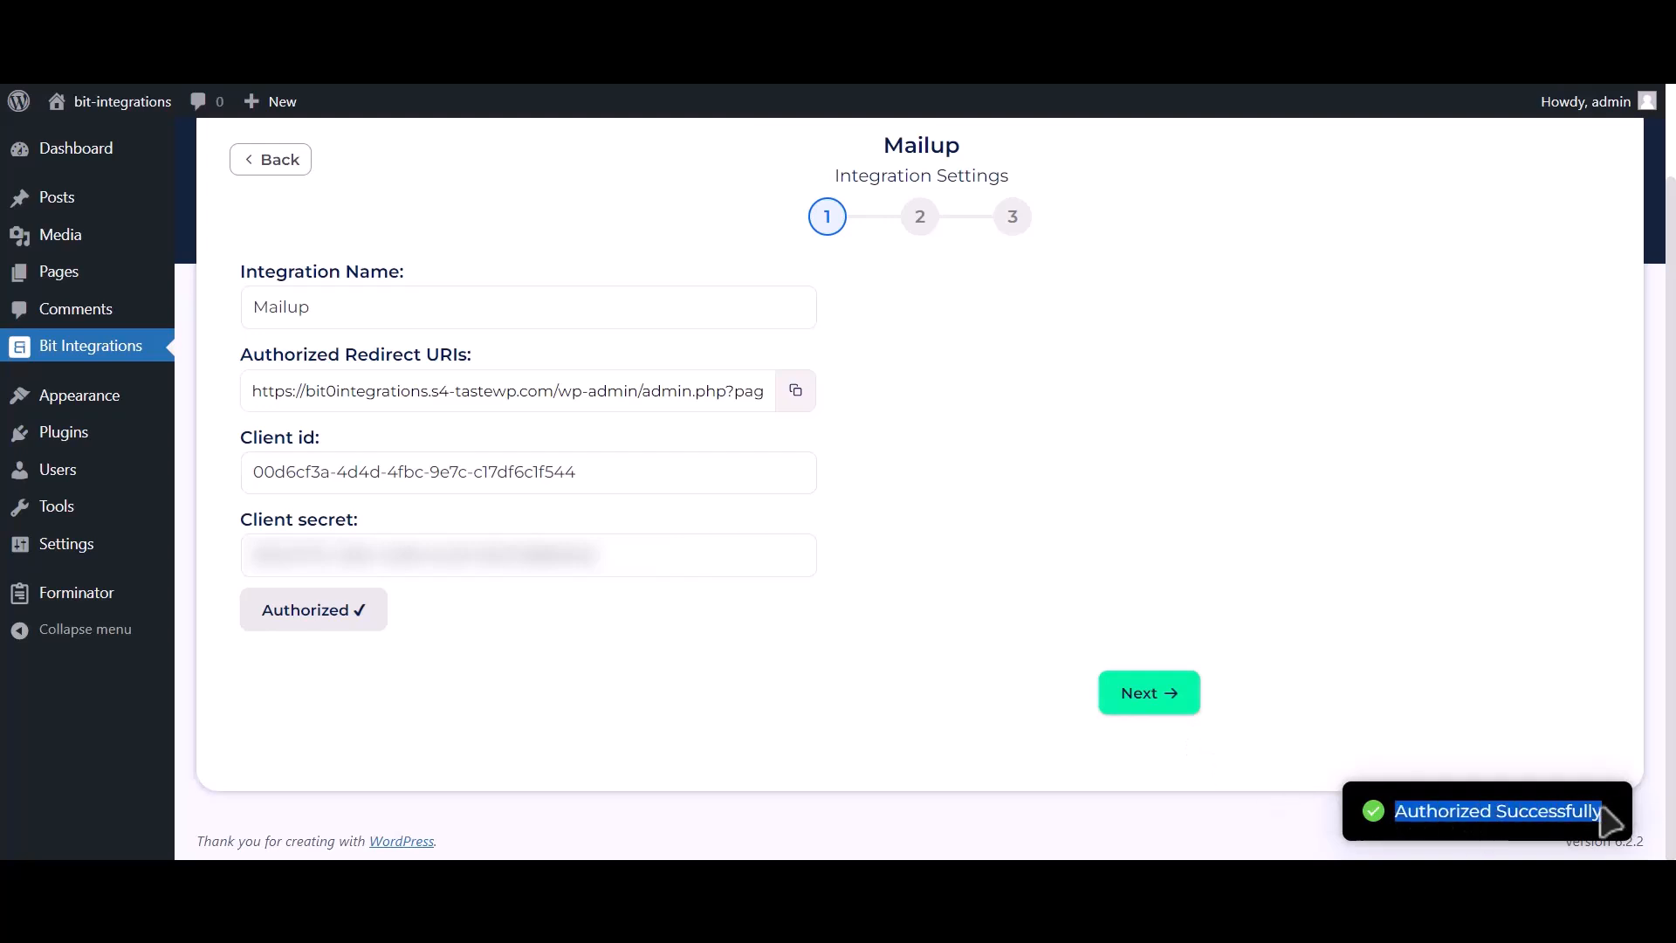
left_click(1148, 694)
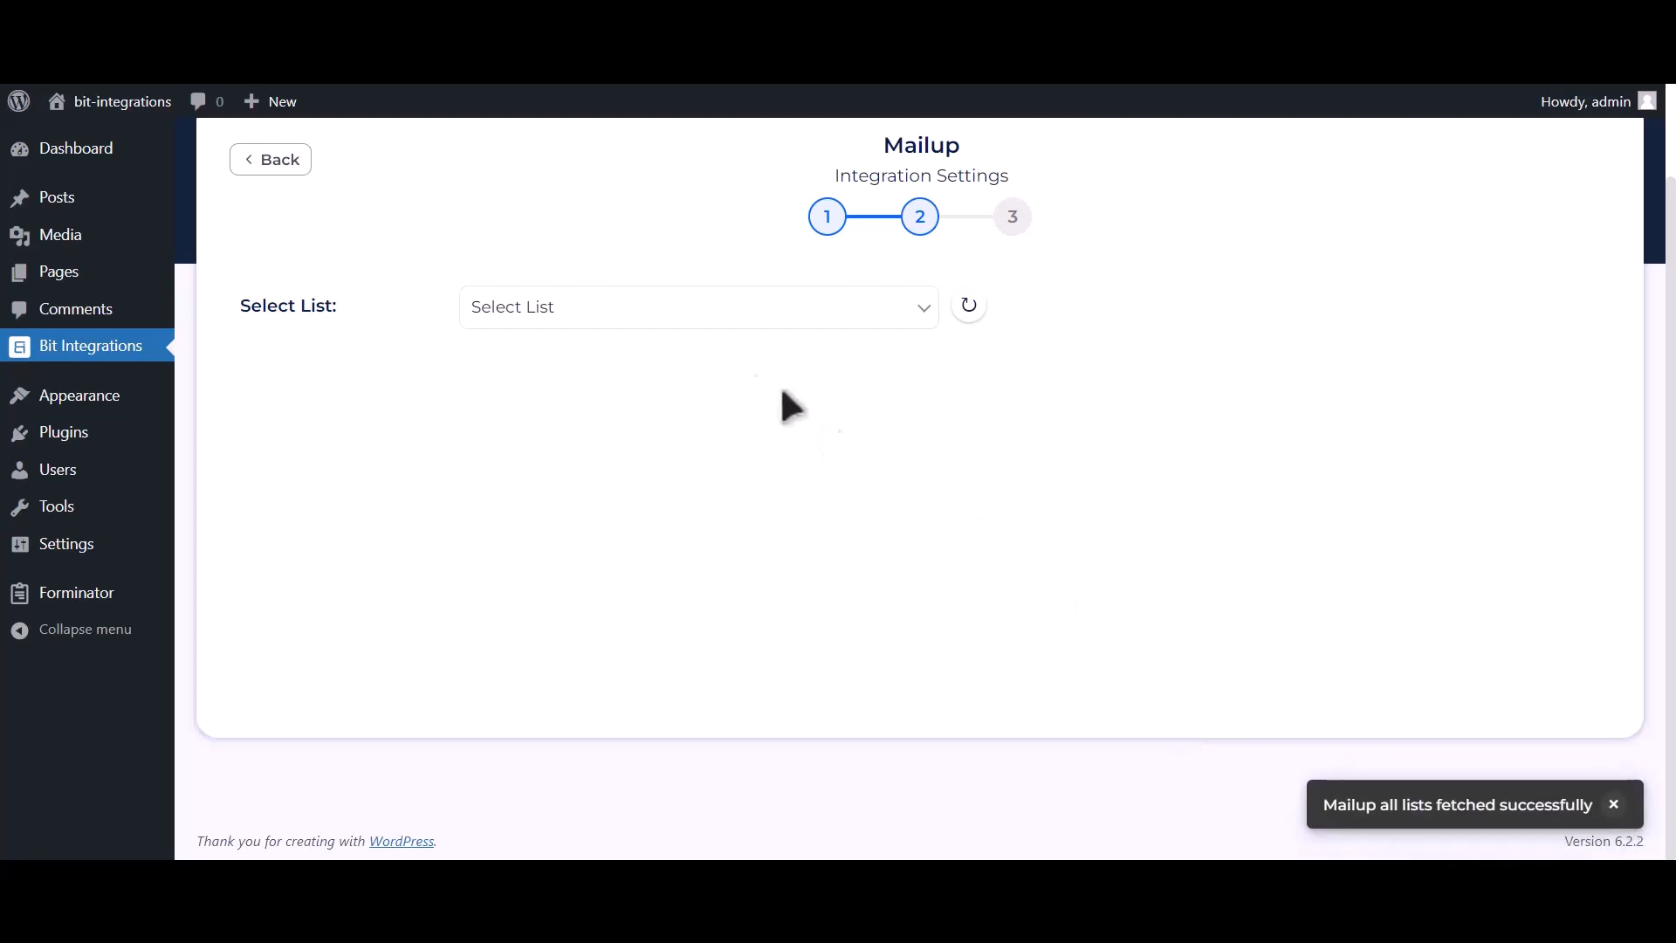
- Choose News as the MailUp list and TEST as the group for the integration
left_click(685, 319)
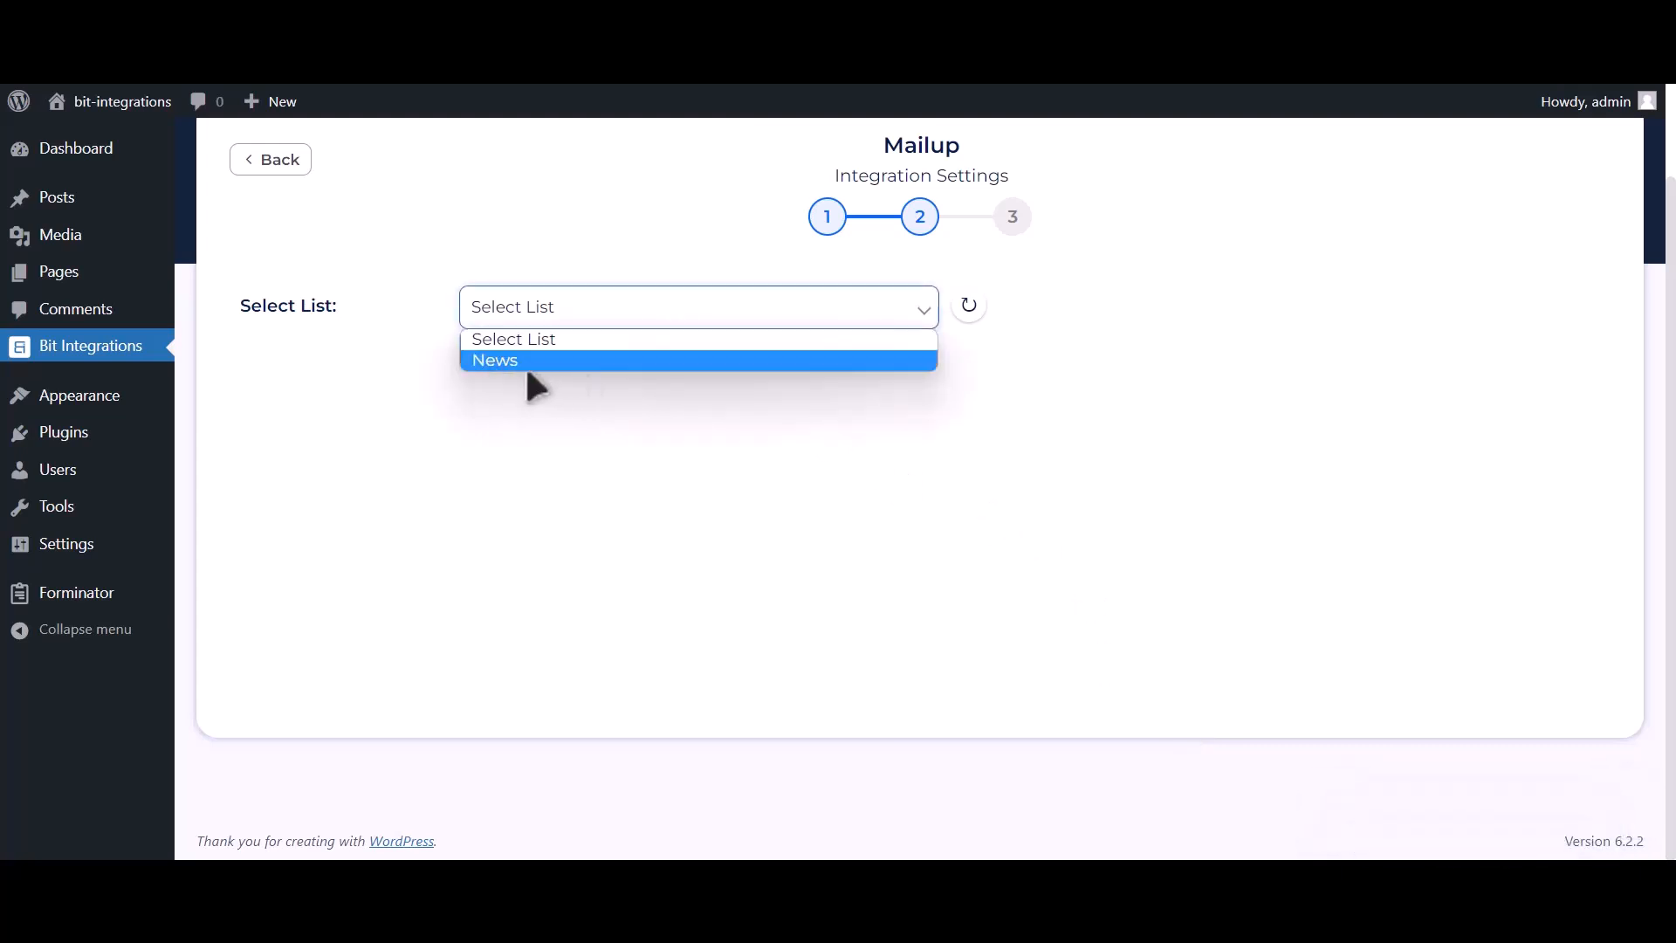
left_click(614, 365)
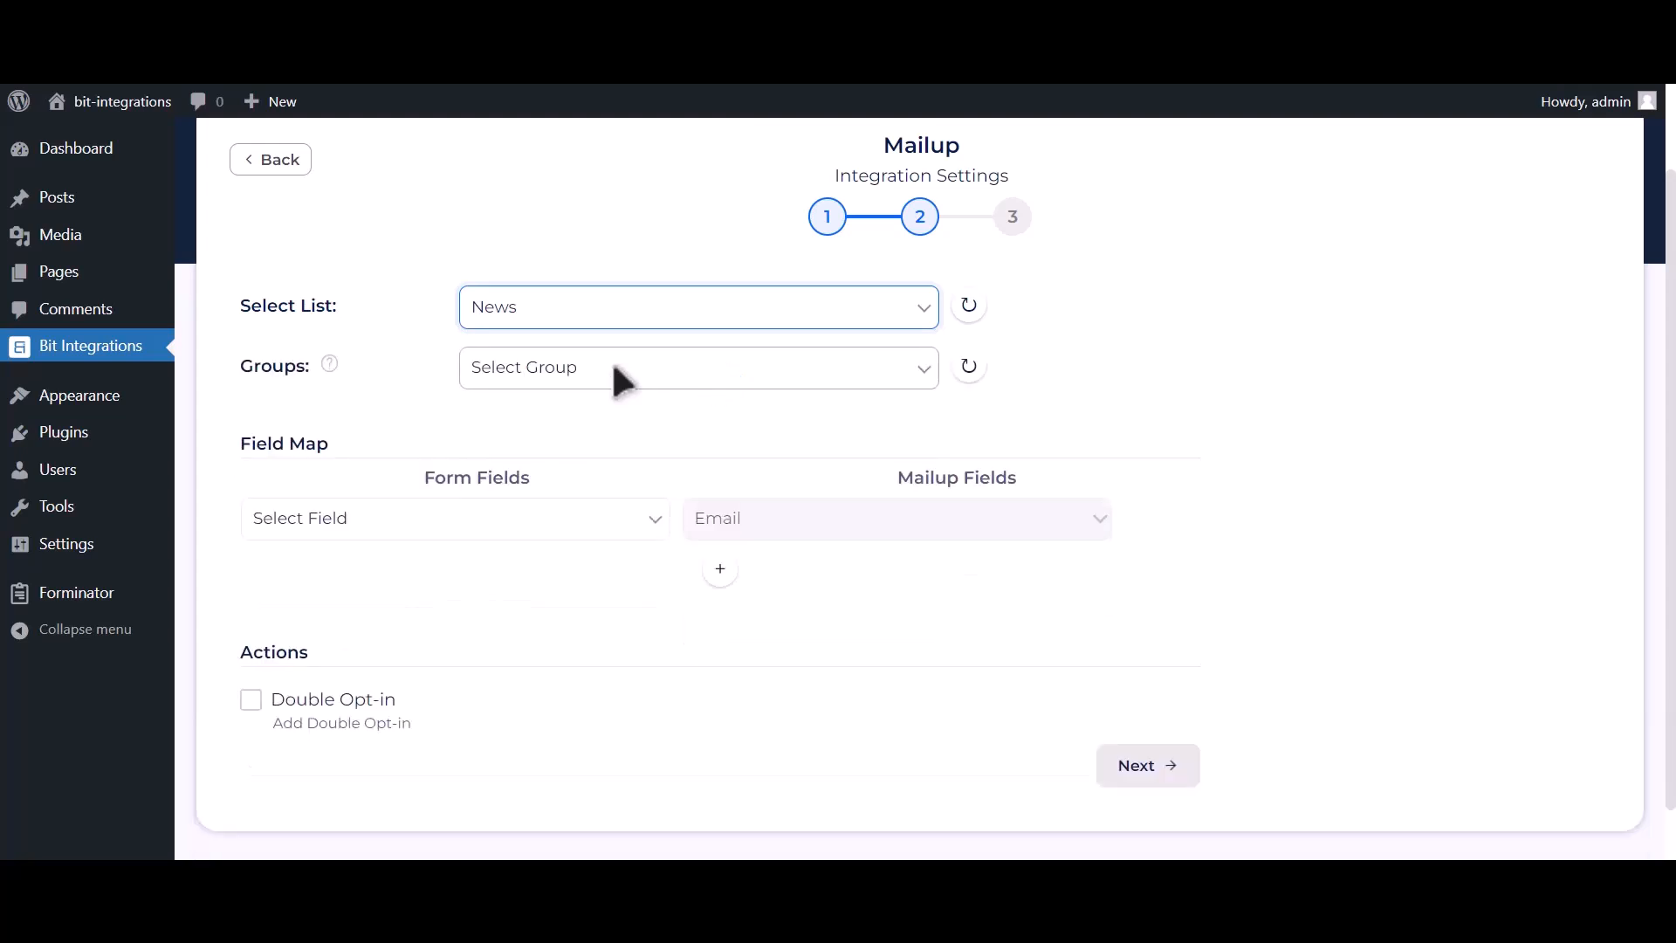
left_click(693, 371)
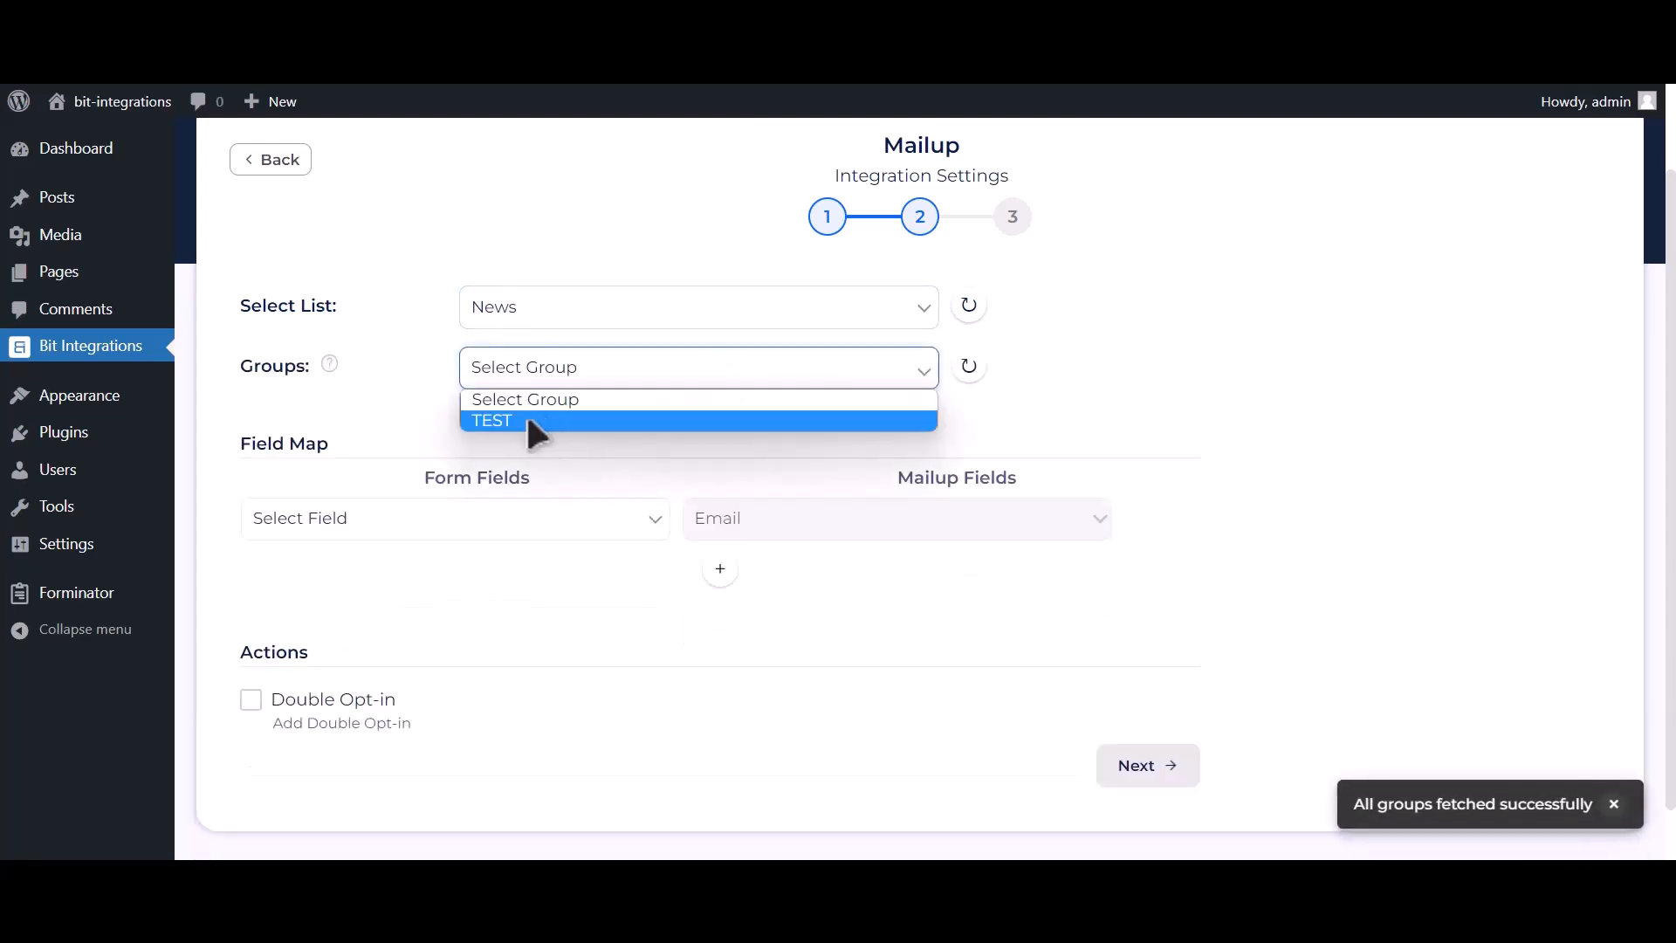
left_click(591, 422)
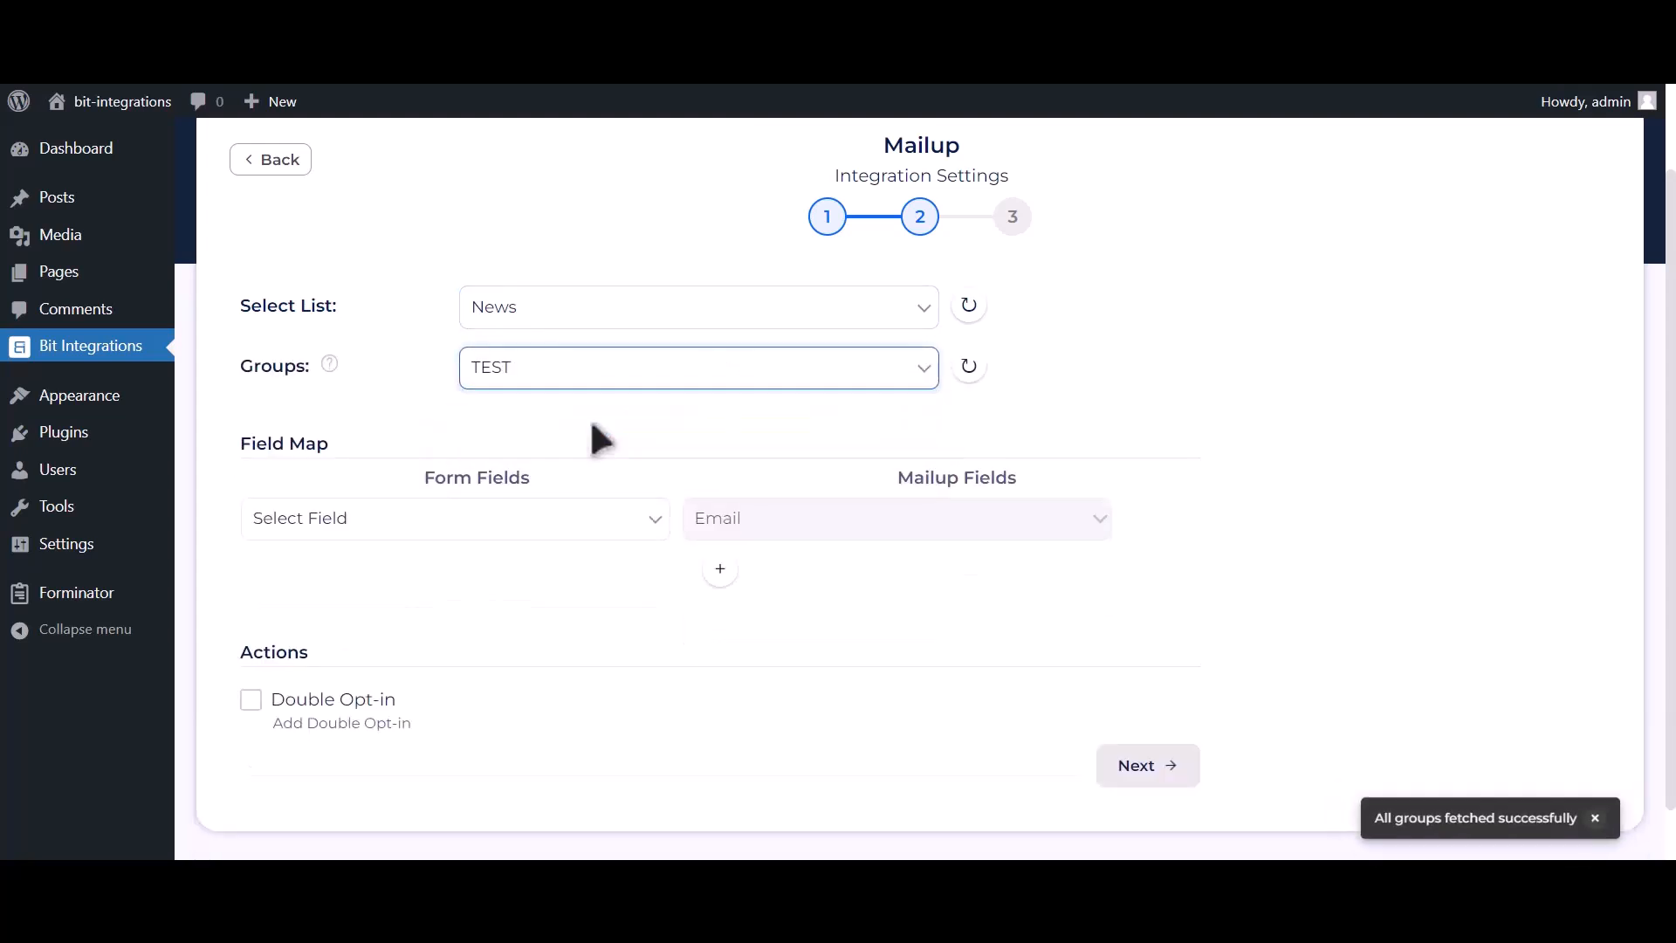
- Map form field Email Address-1 to MailUp's Email, and add a second mapping row from Name-1 to Last Name
left_click(480, 522)
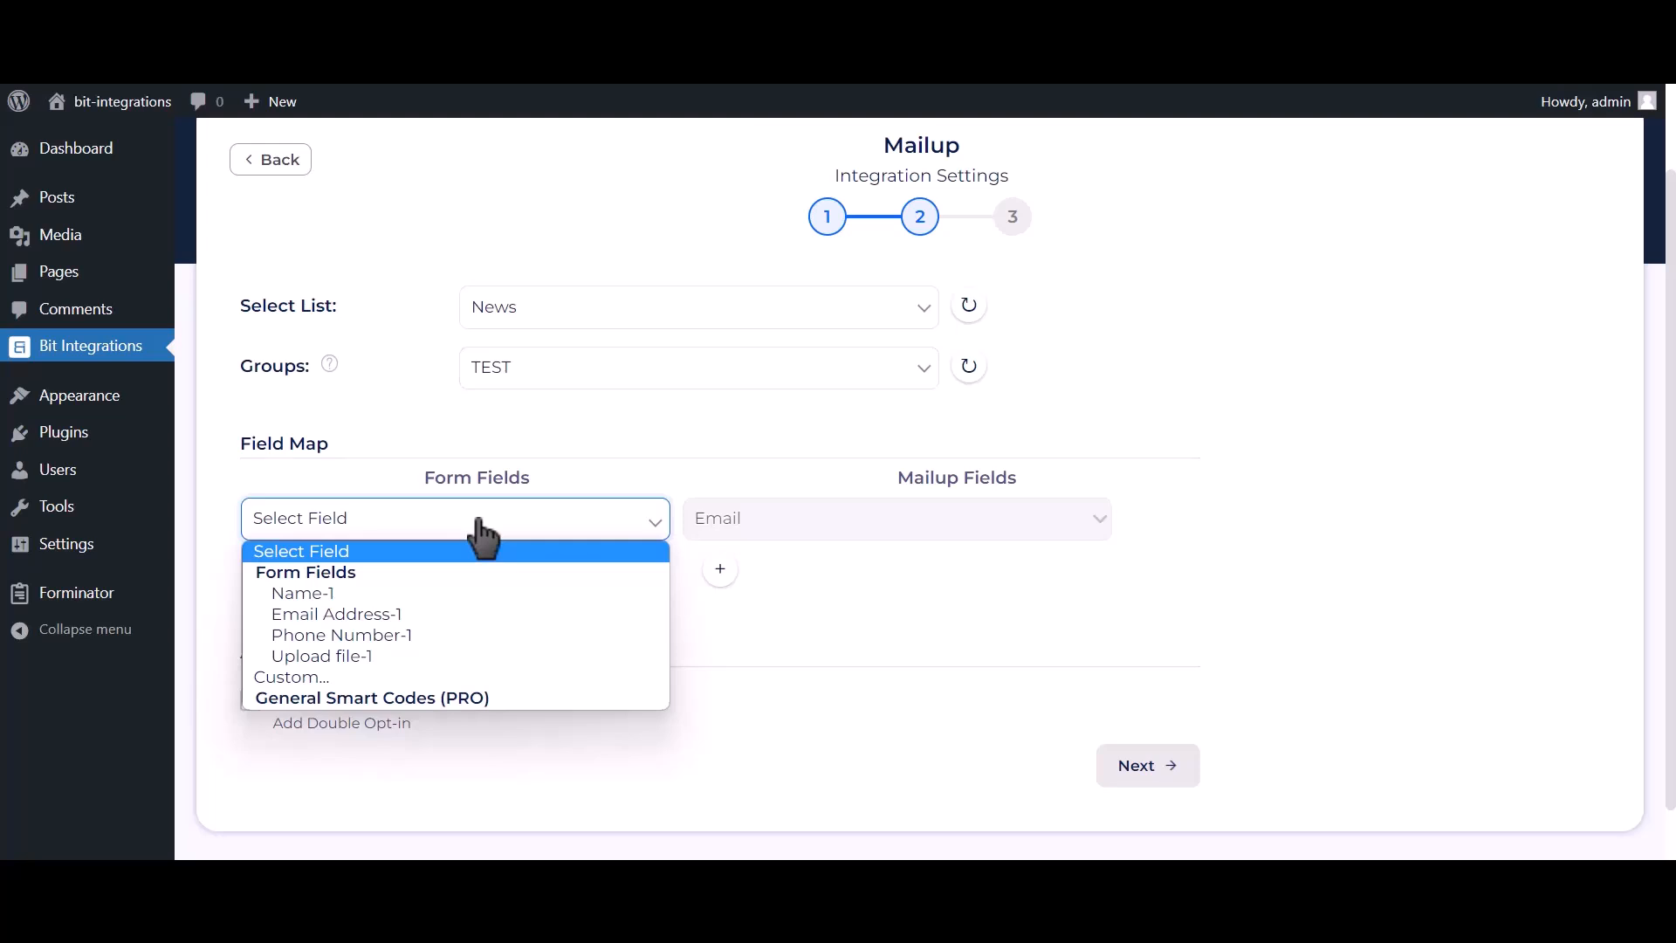
left_click(419, 613)
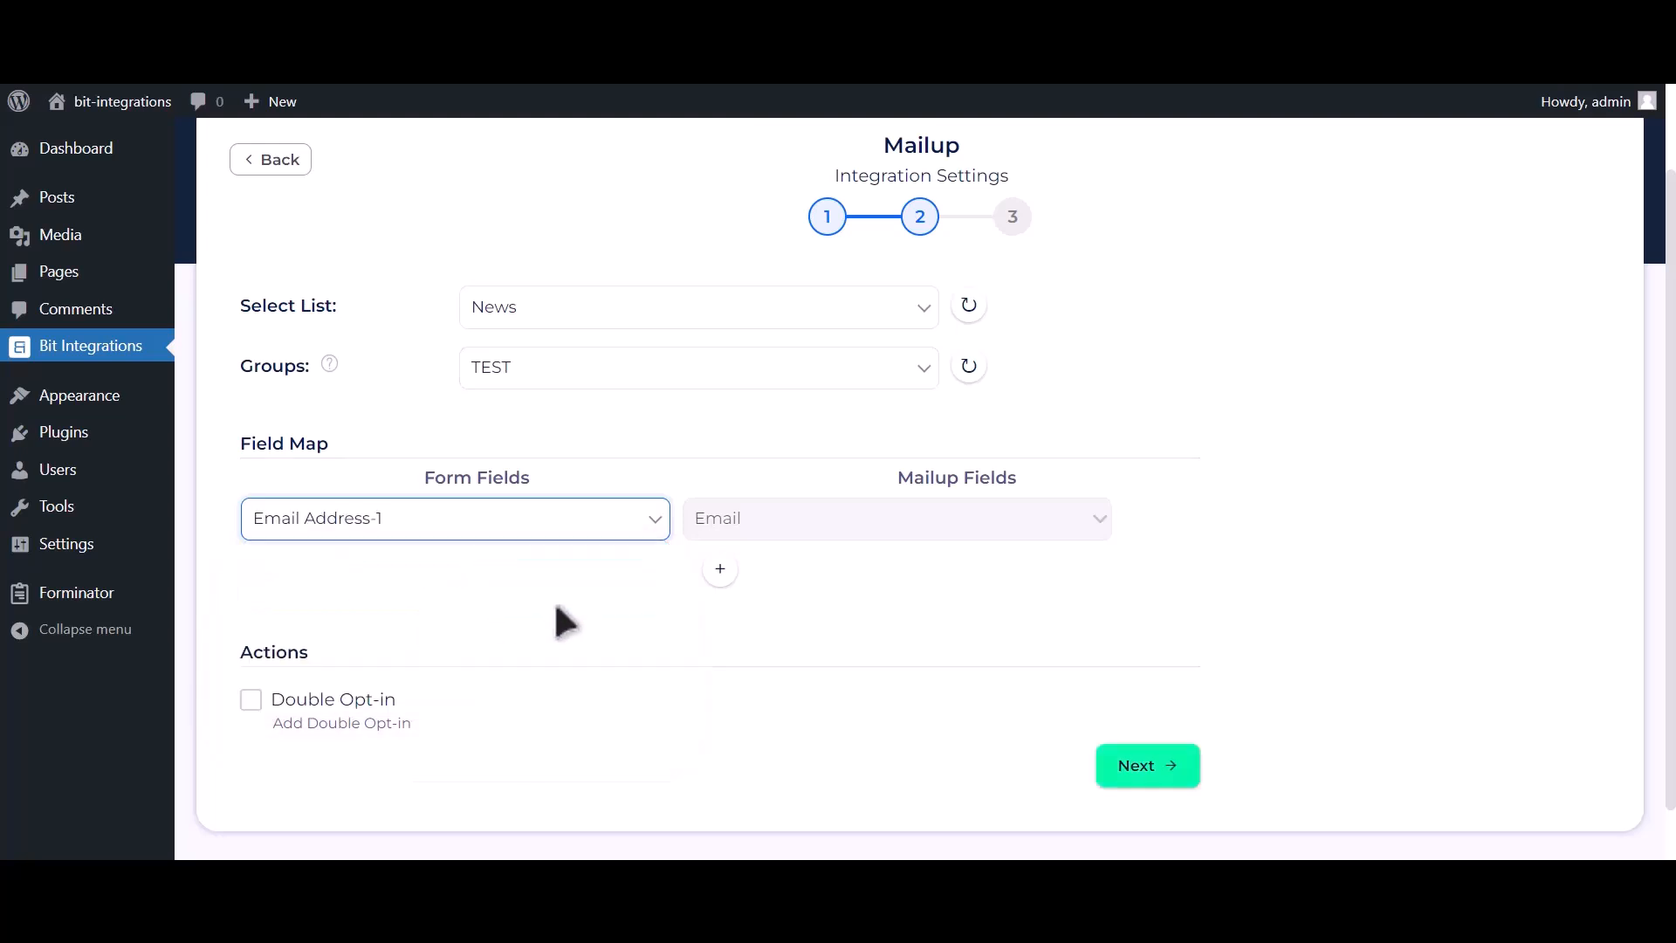
scroll(647, 569, "down", 1)
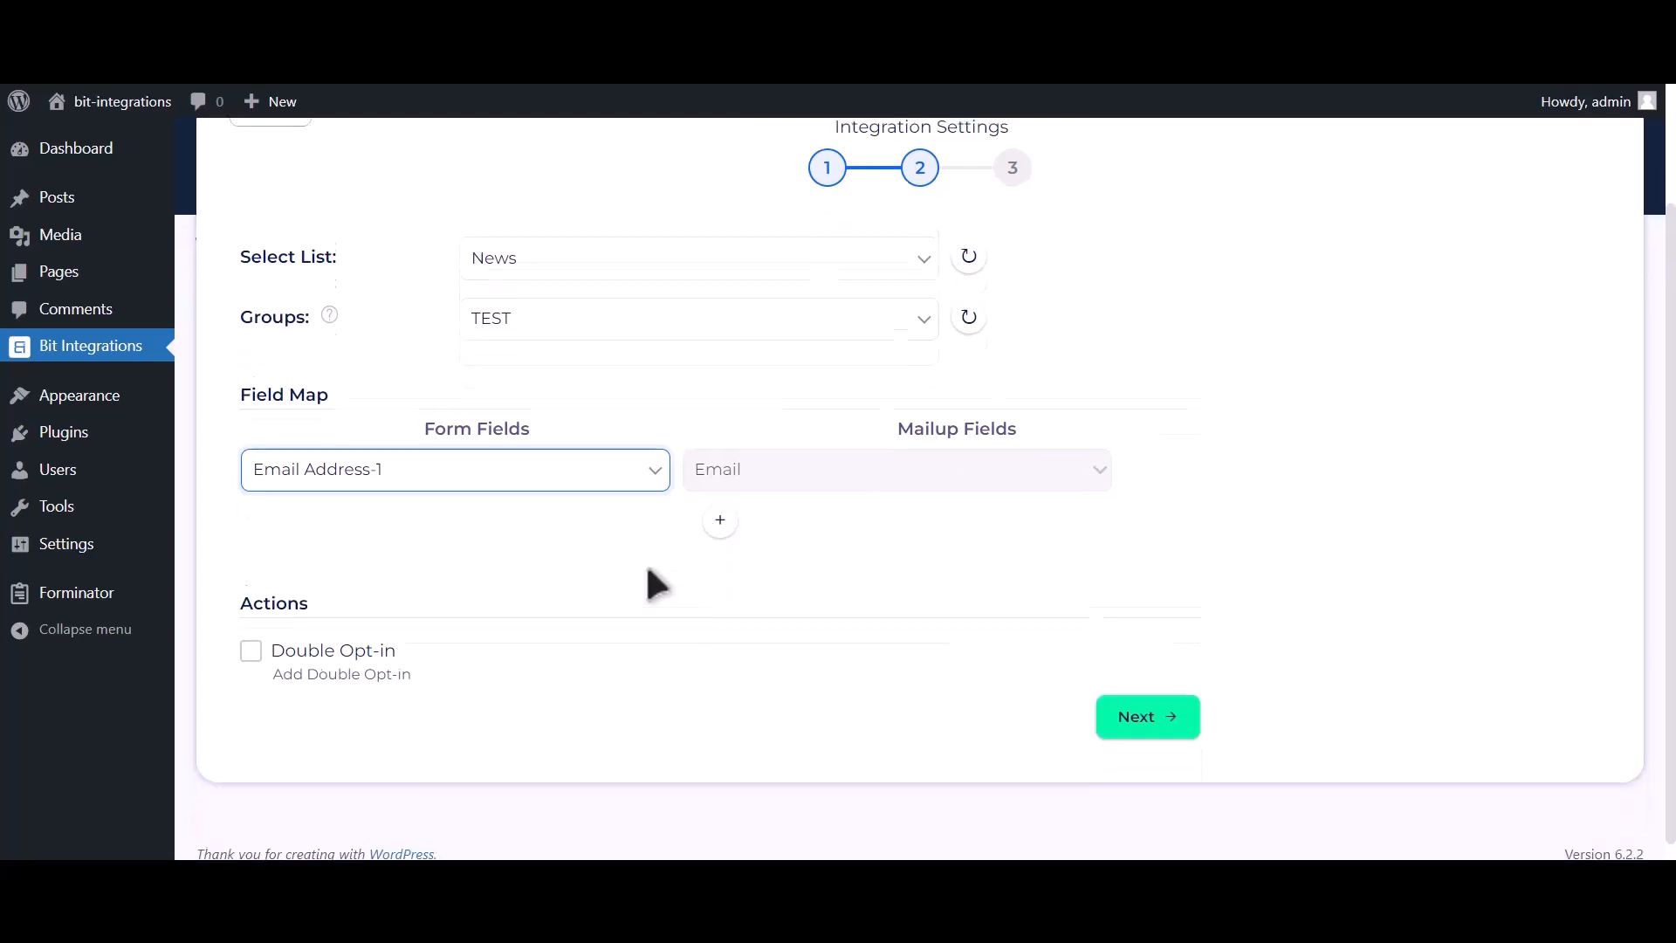
left_click(718, 508)
left_click(576, 512)
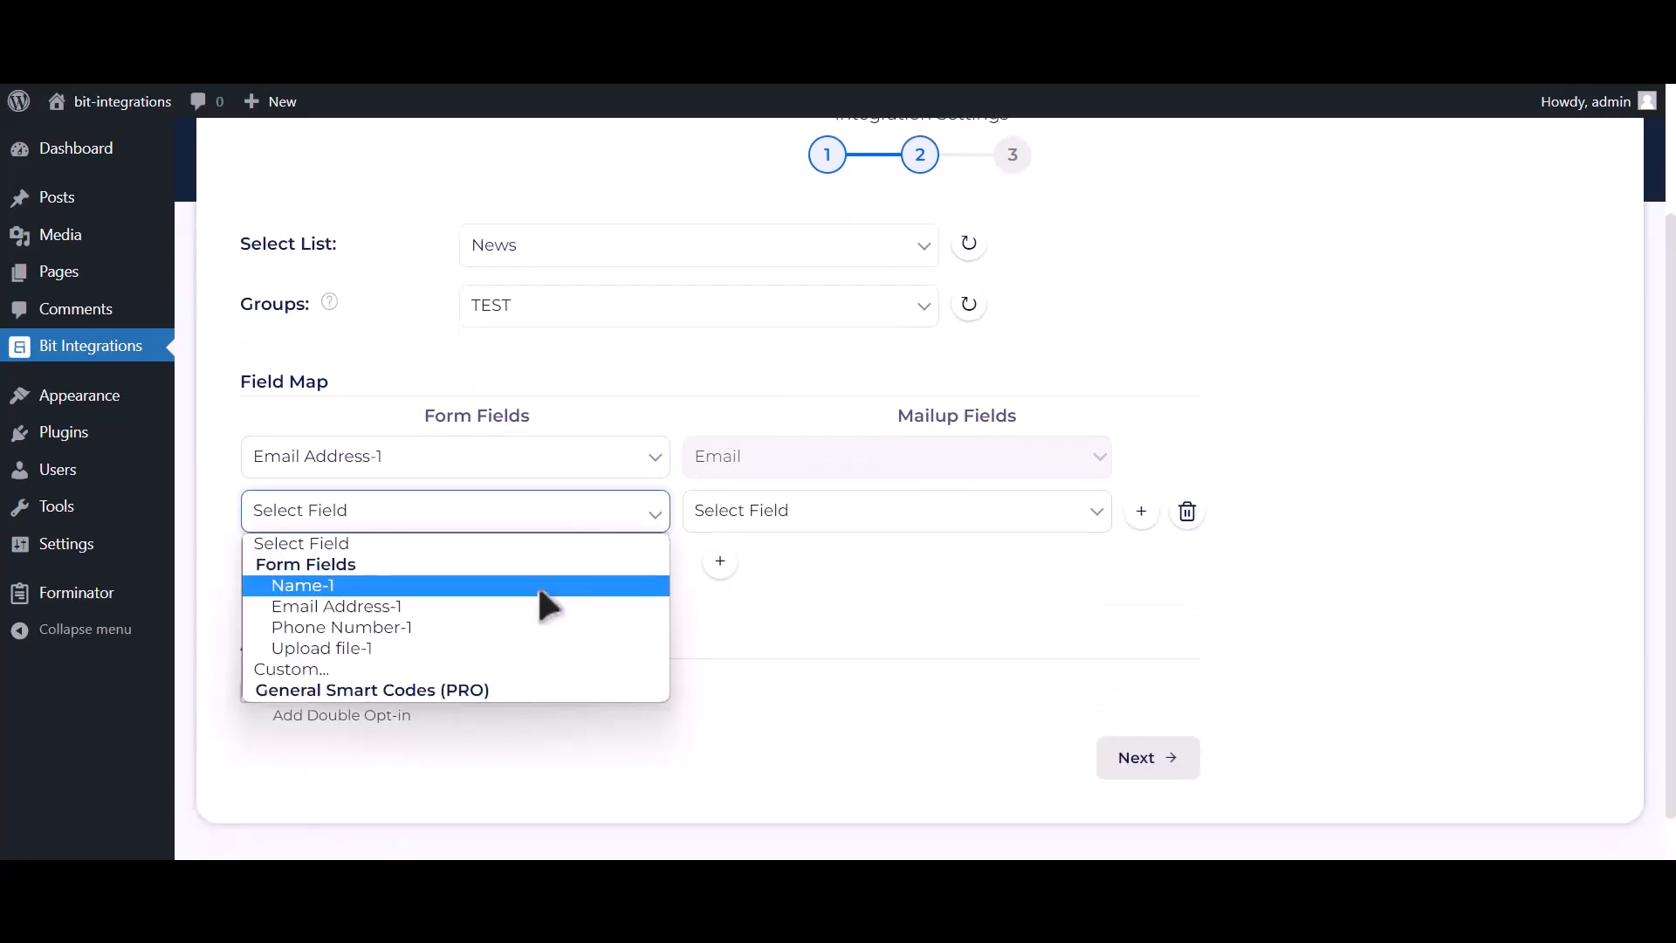
left_click(537, 585)
left_click(791, 523)
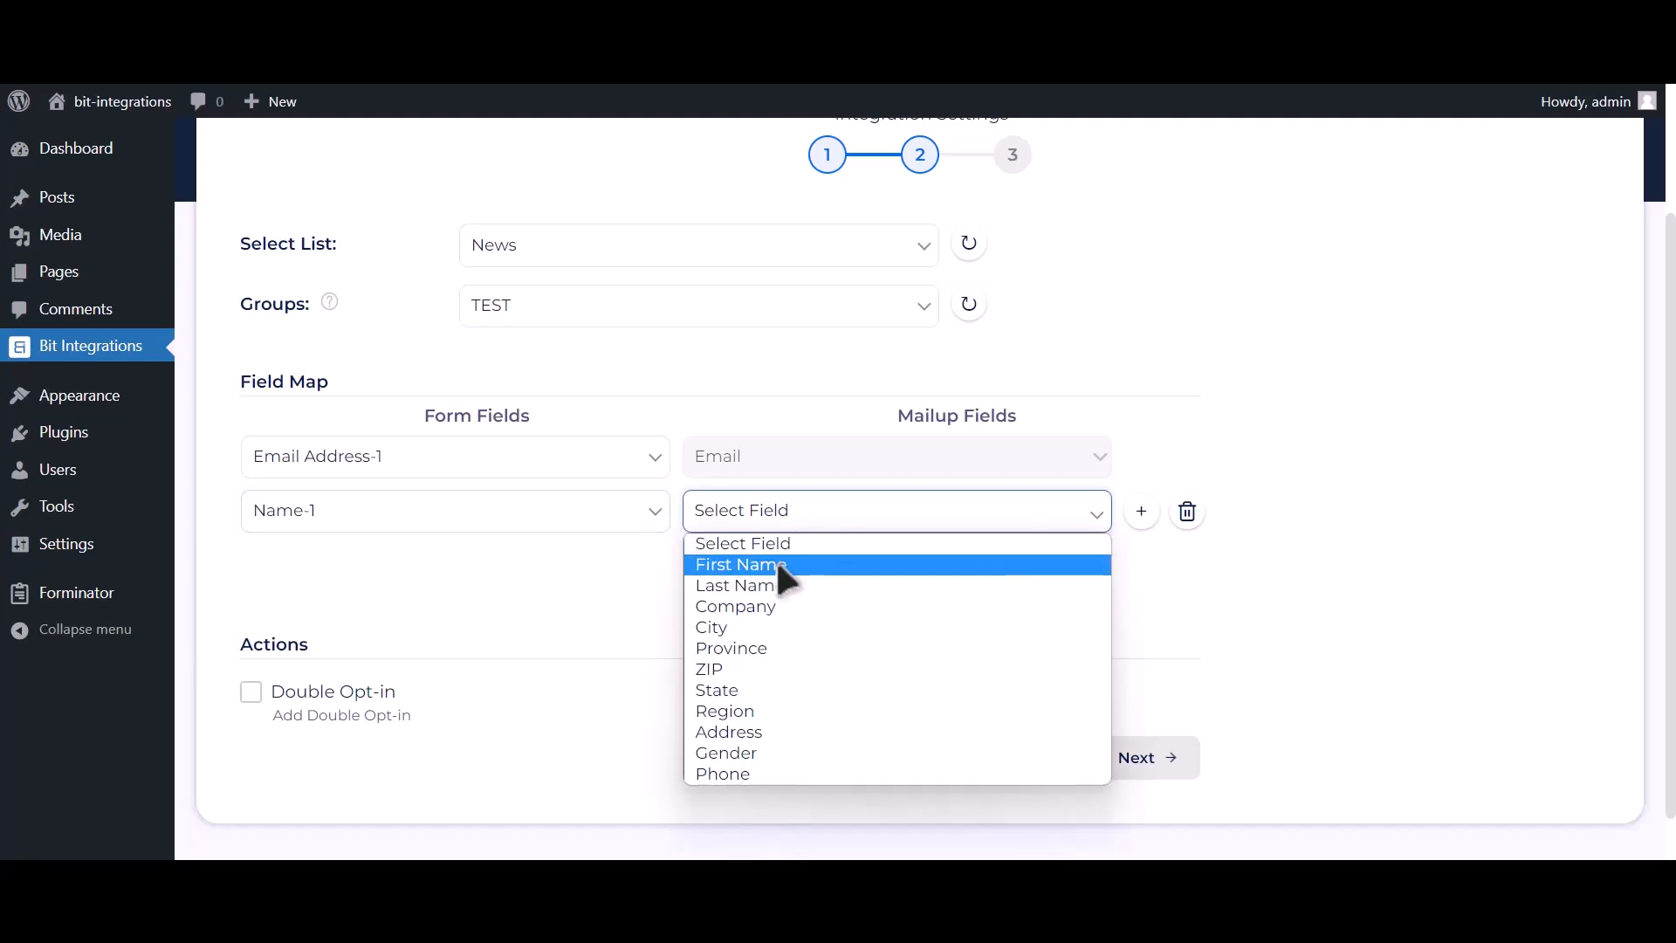
left_click(767, 583)
- Add a third mapping row from Phone Number-1 to Phone, and finish and save the integration
left_click(721, 562)
left_click(562, 598)
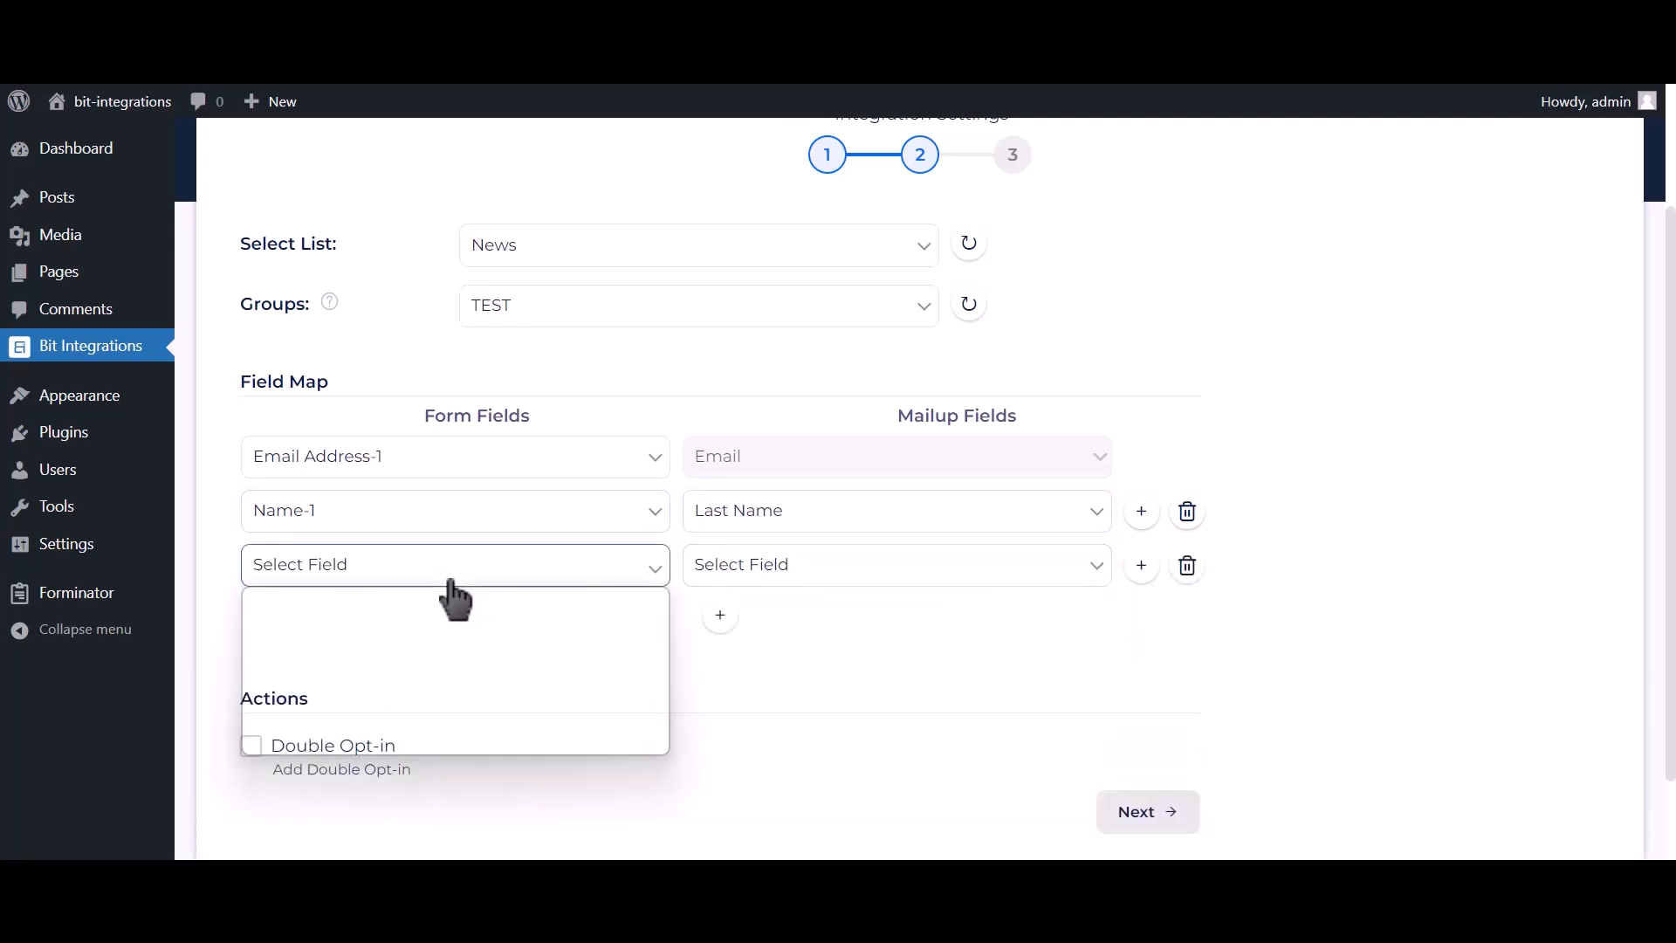
left_click(748, 571)
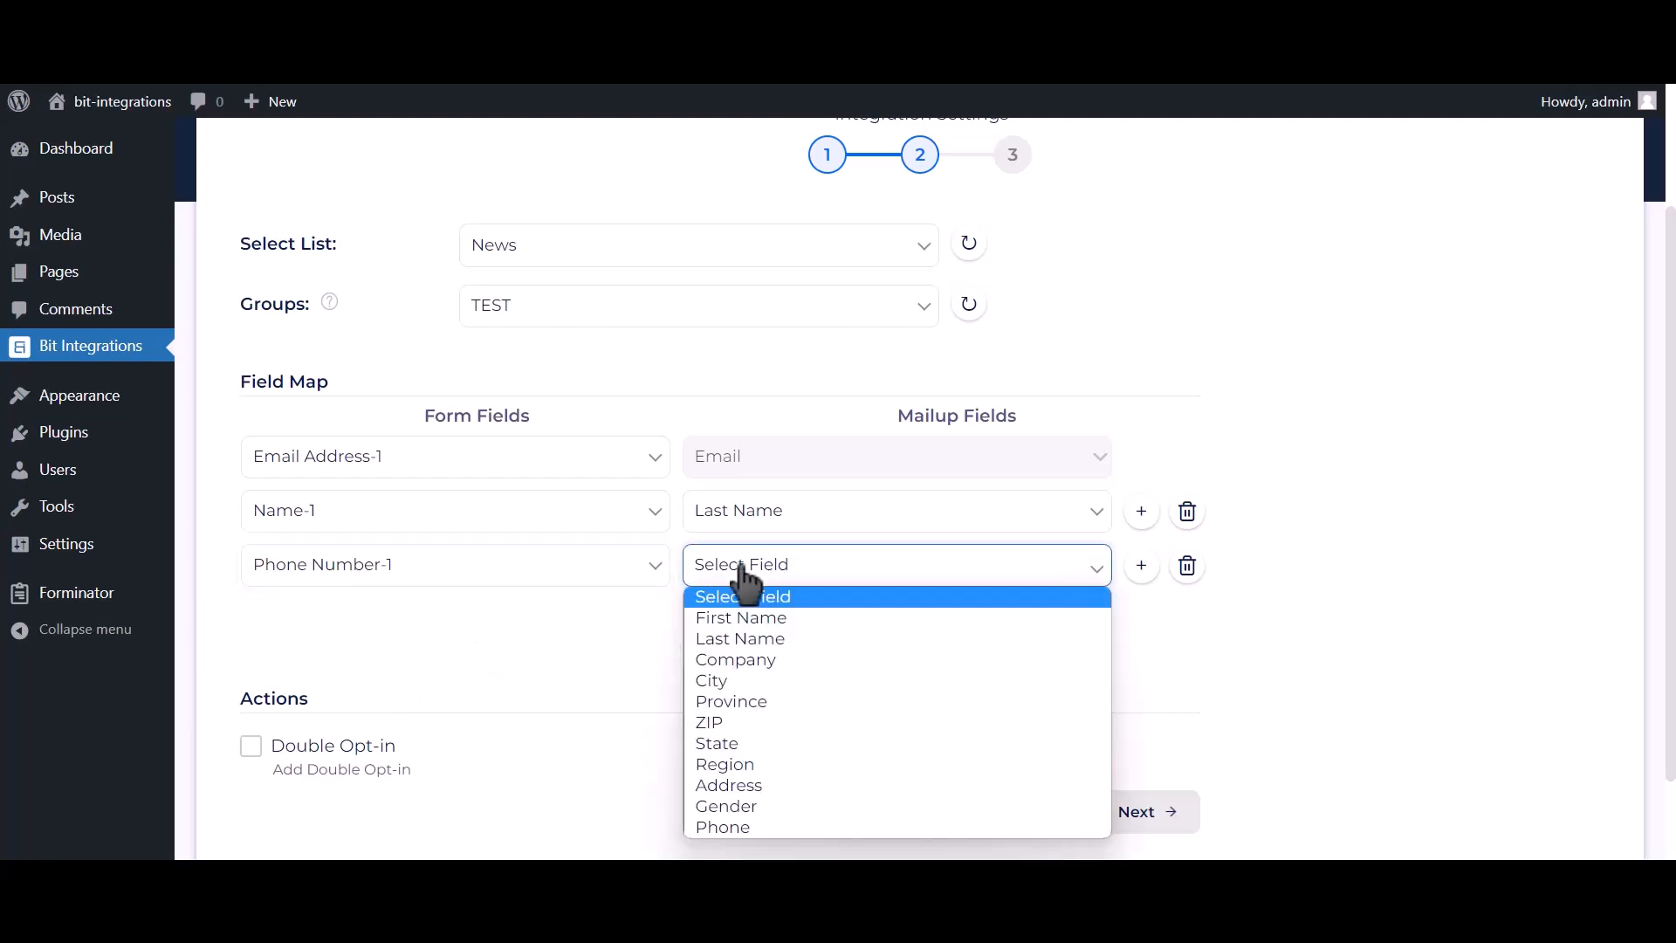
left_click(733, 828)
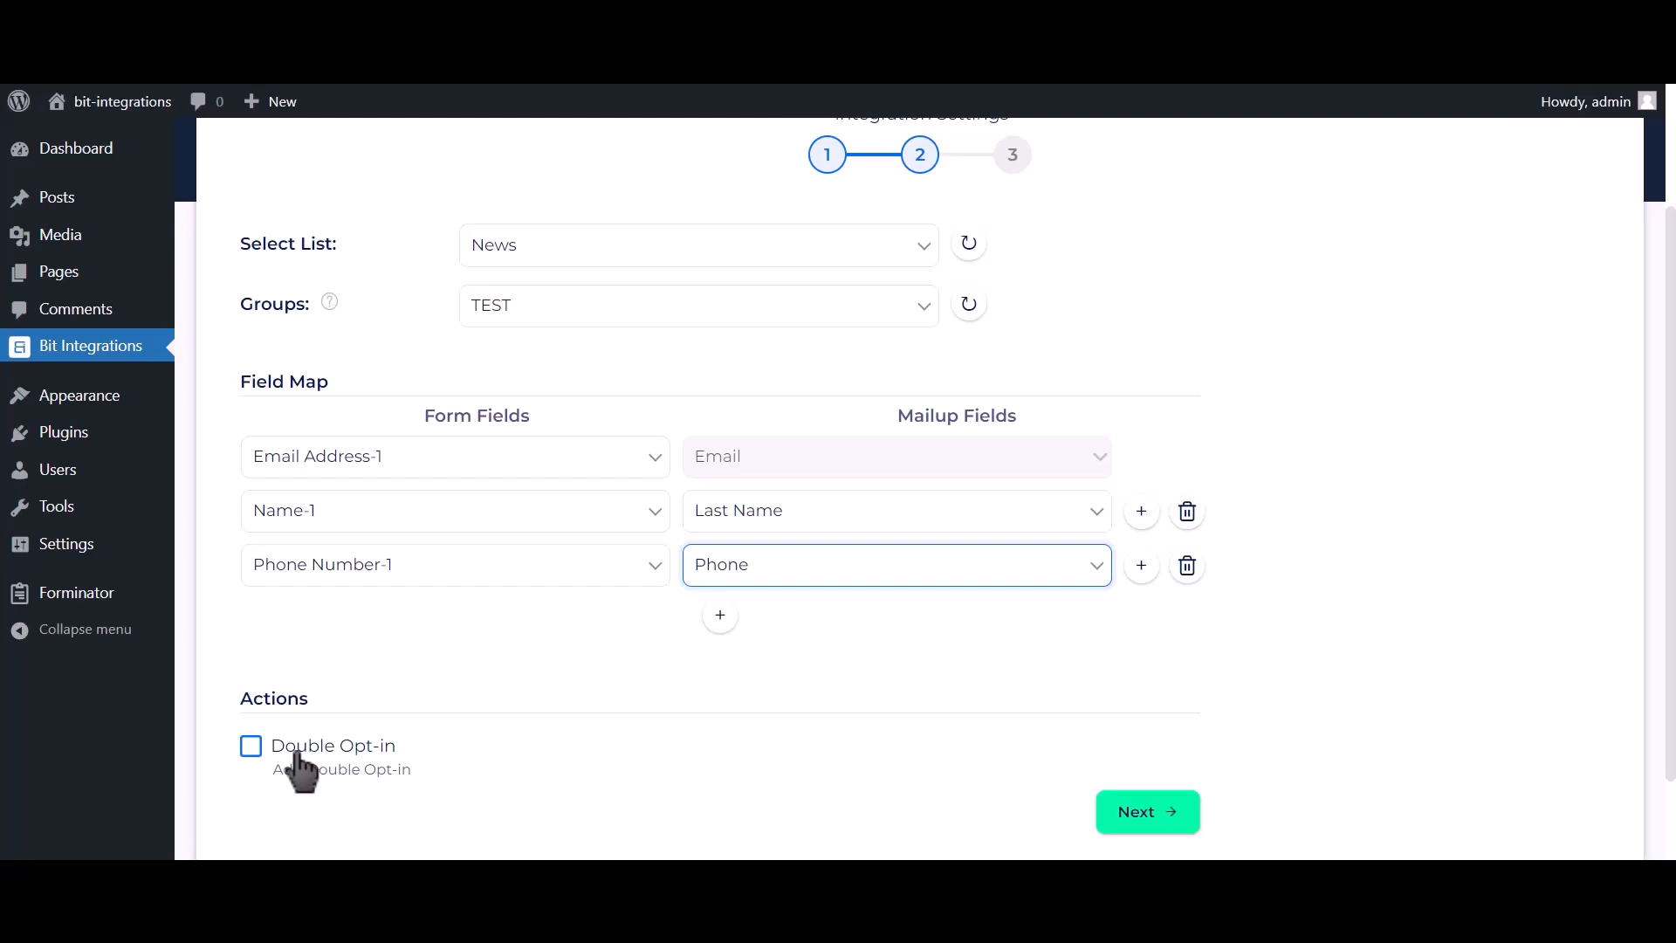
left_click(1157, 816)
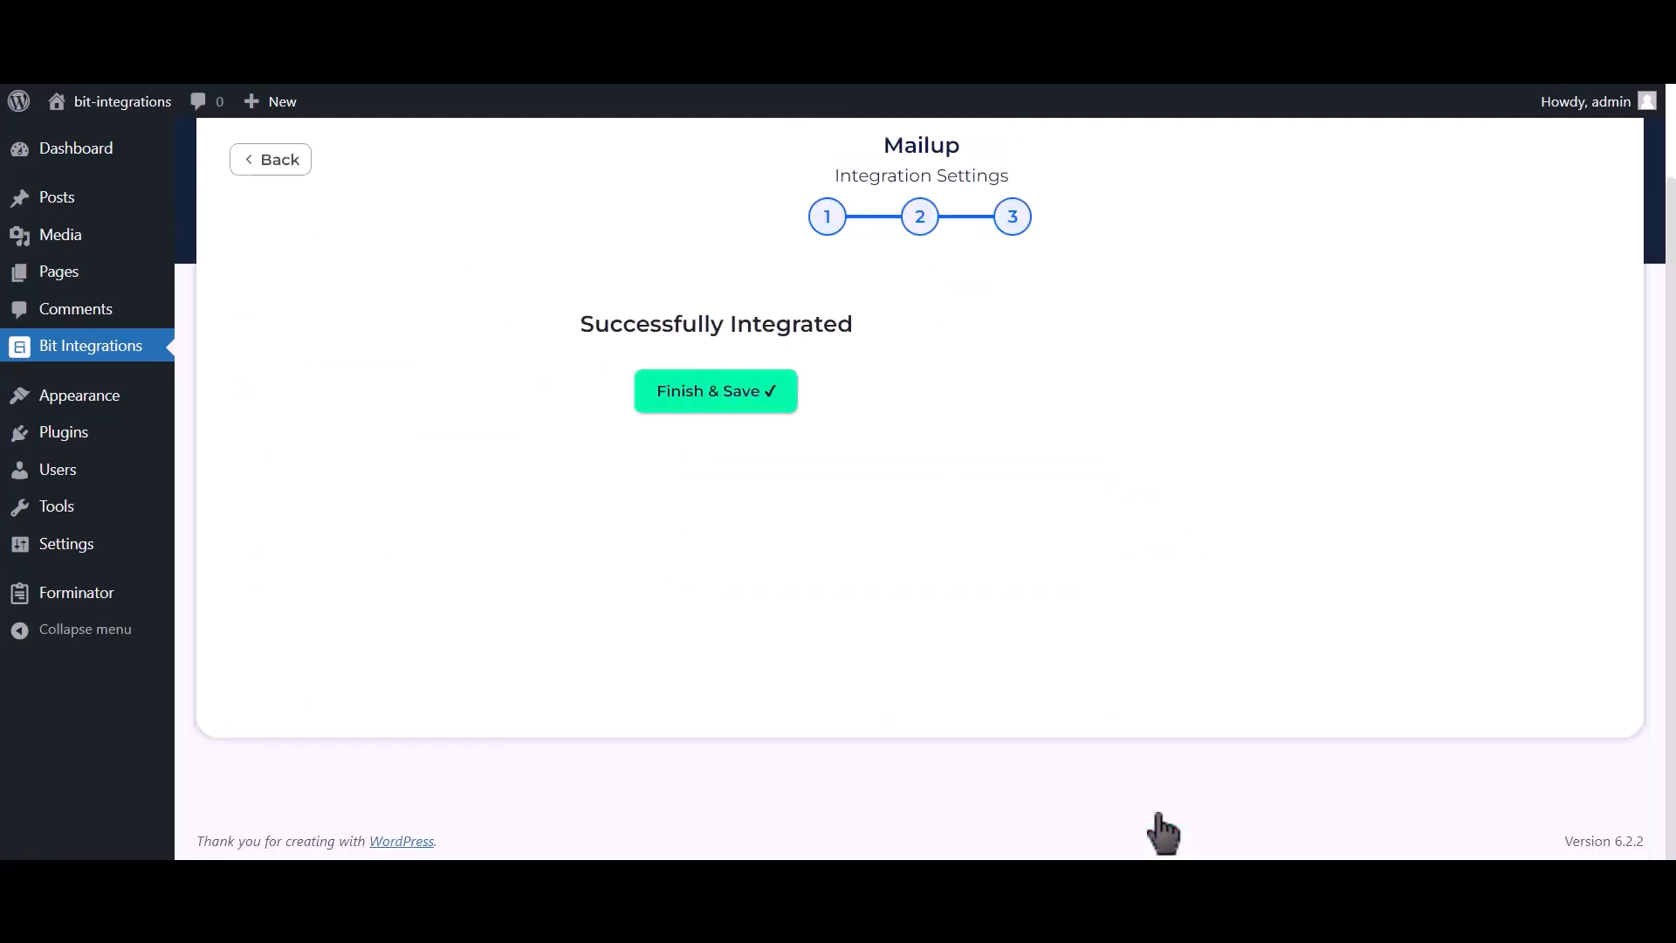
left_click(951, 412)
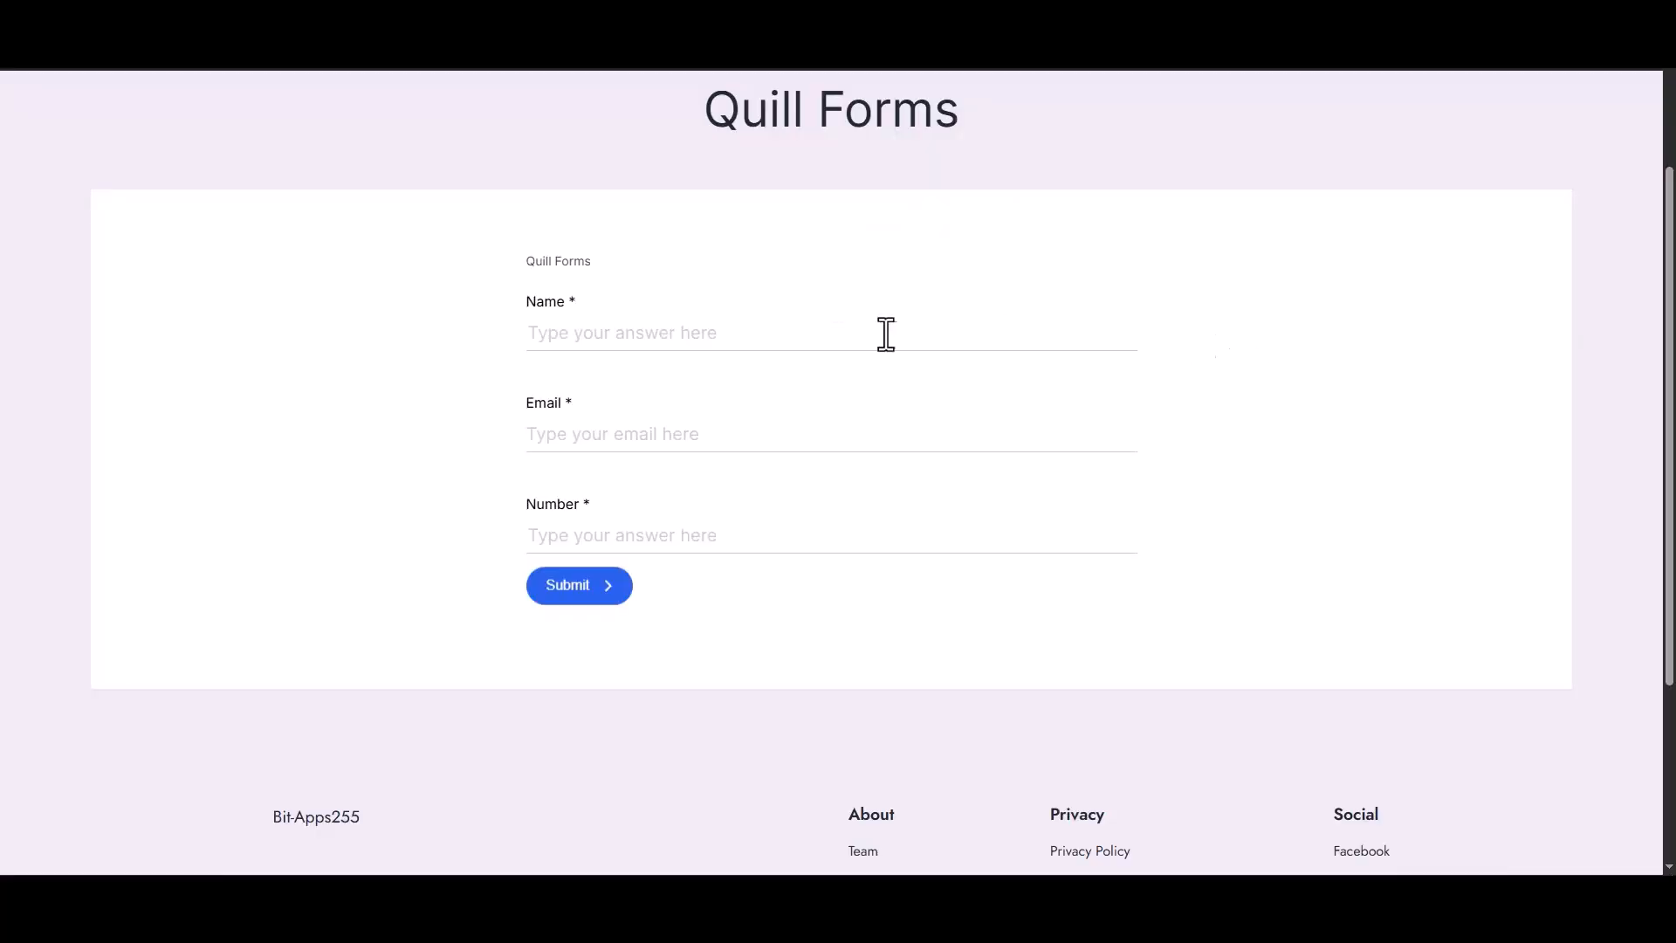
- On the published Quill Forms page, enter "Bit Integrations" as the name and fill in the contact's e-mail address
left_click(887, 332)
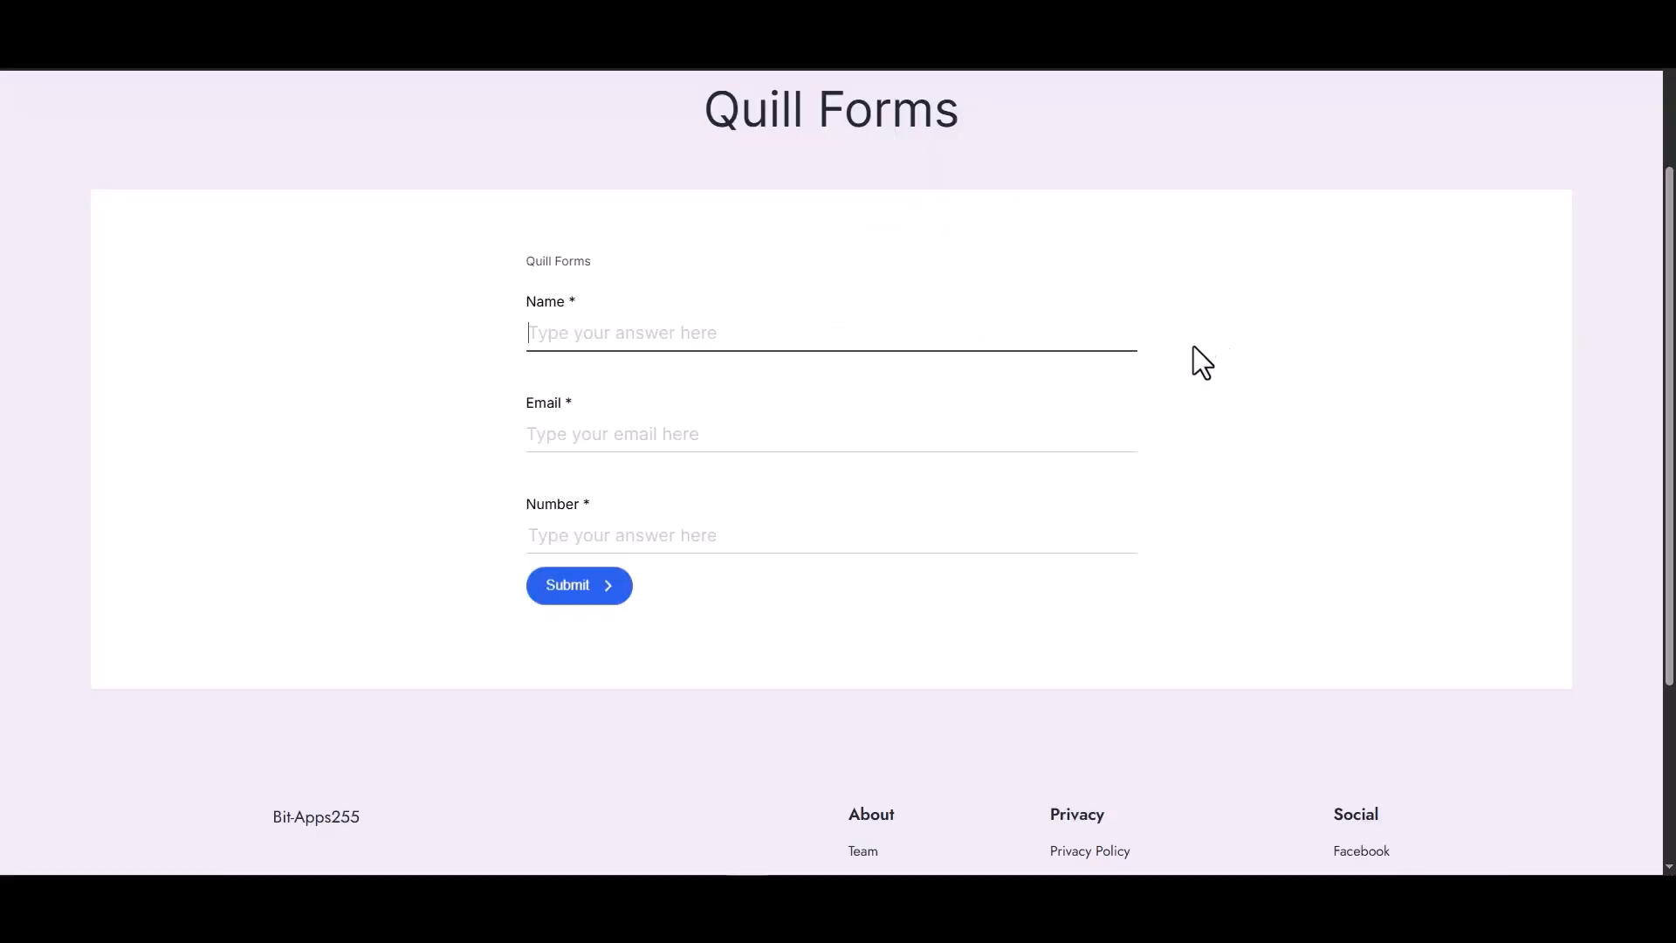
type("Bit")
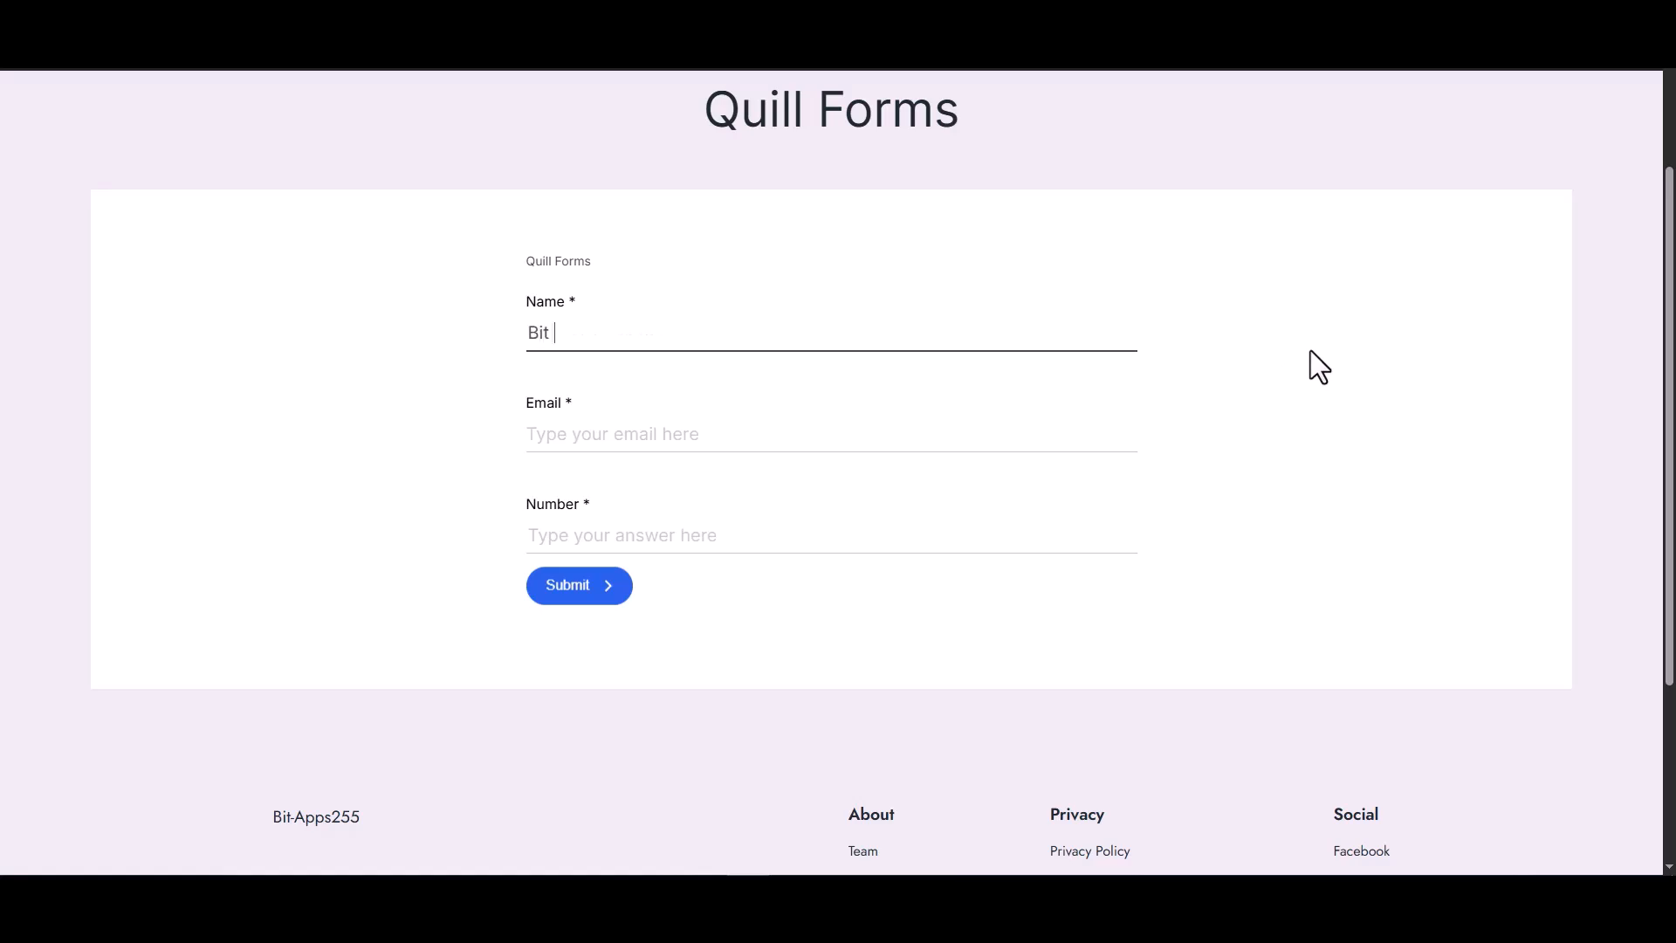
type(" Integrations")
left_click(1068, 448)
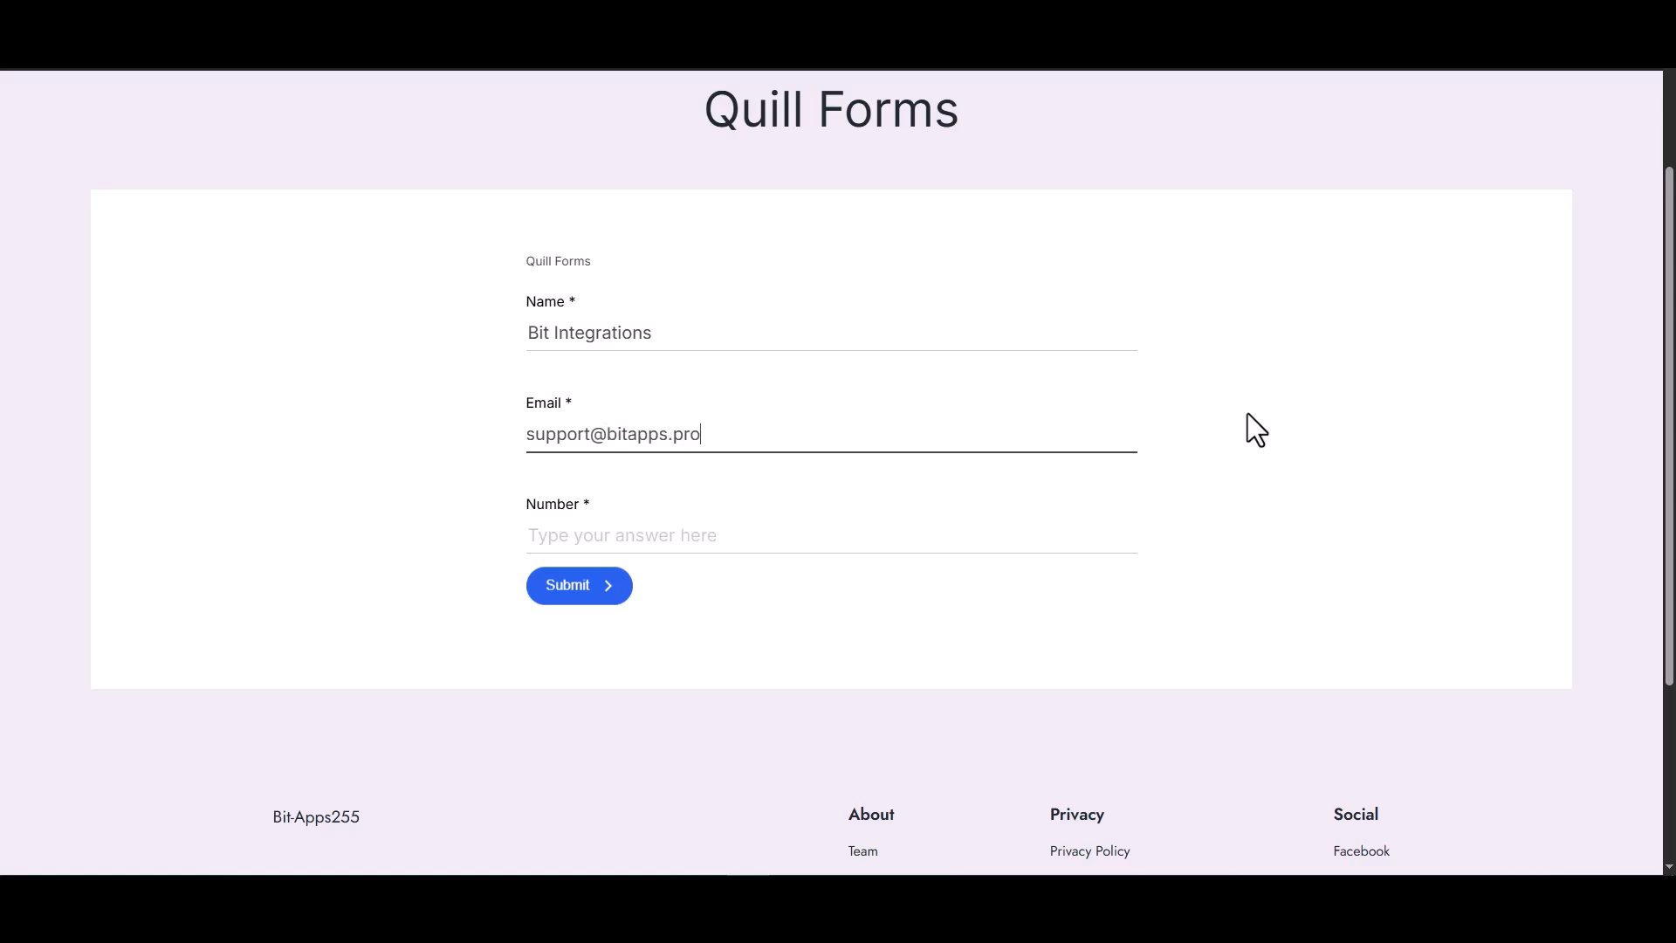
- Fill in the contact's phone number in the Number field and submit the form
left_click(1023, 539)
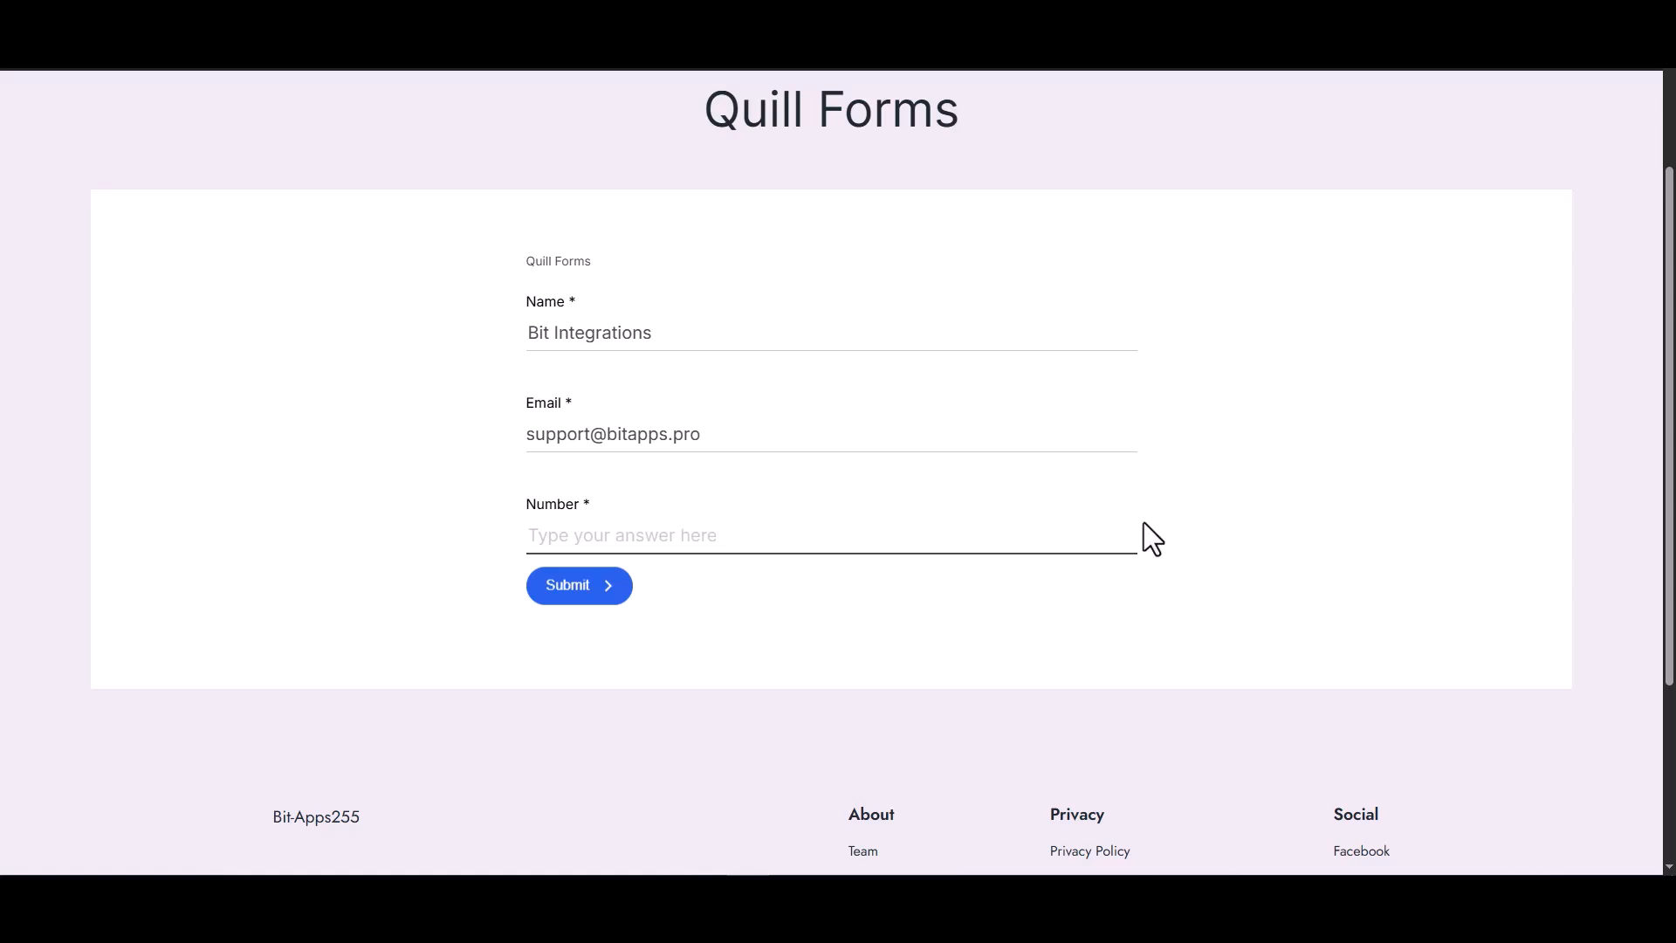
type("444555666")
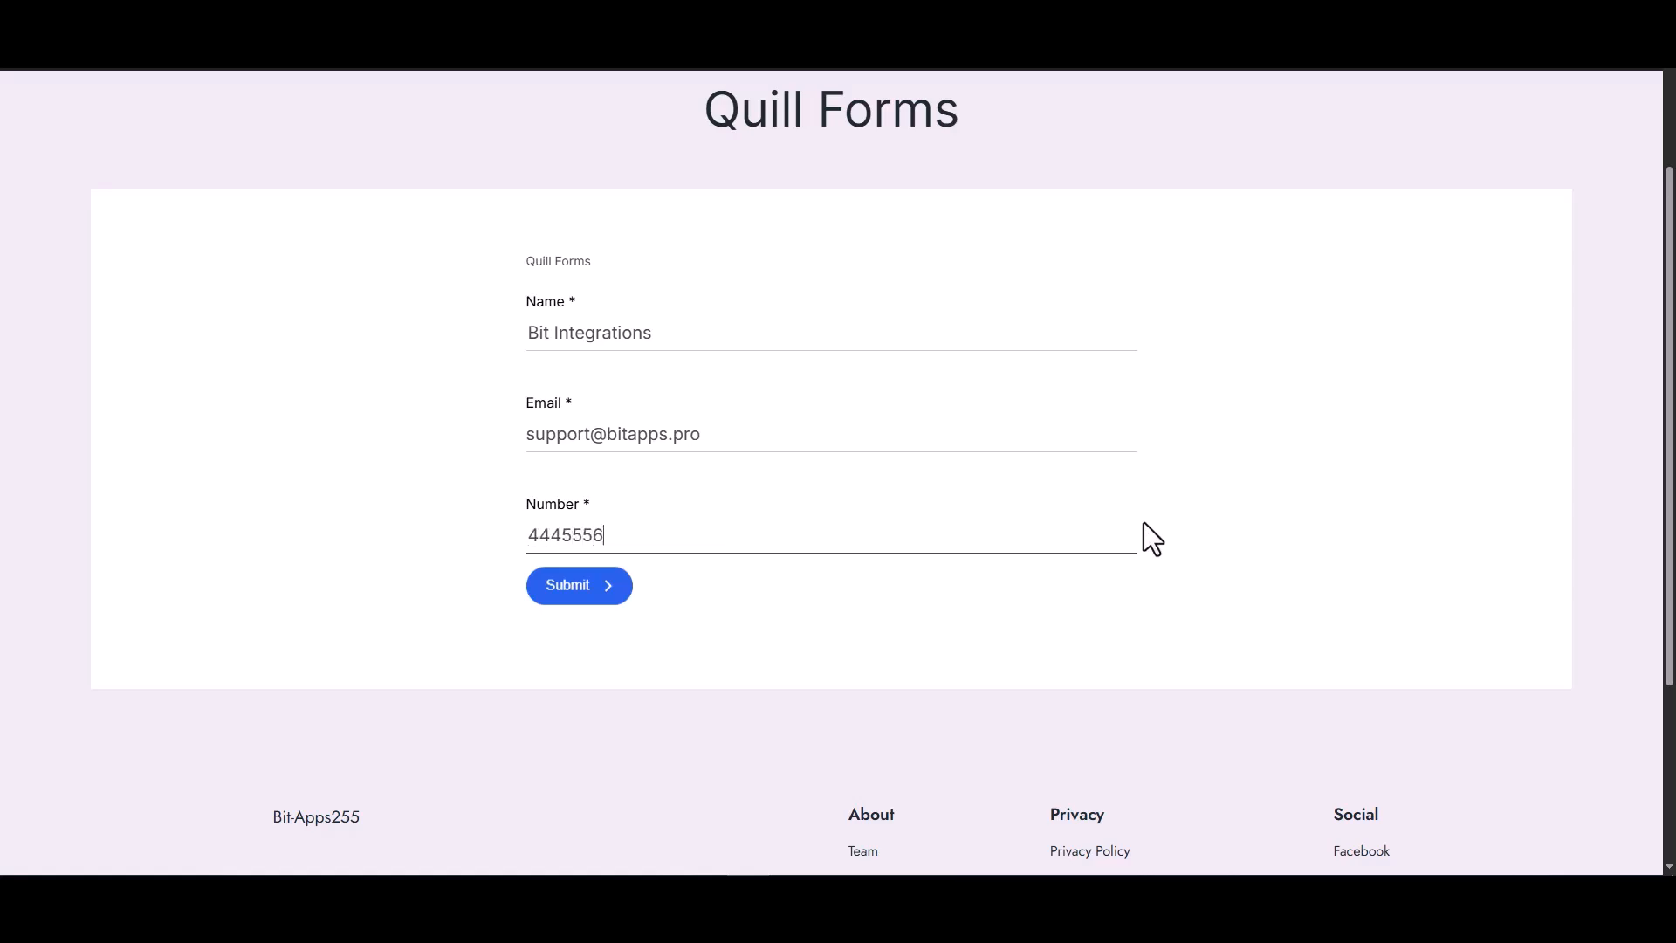
left_click(579, 586)
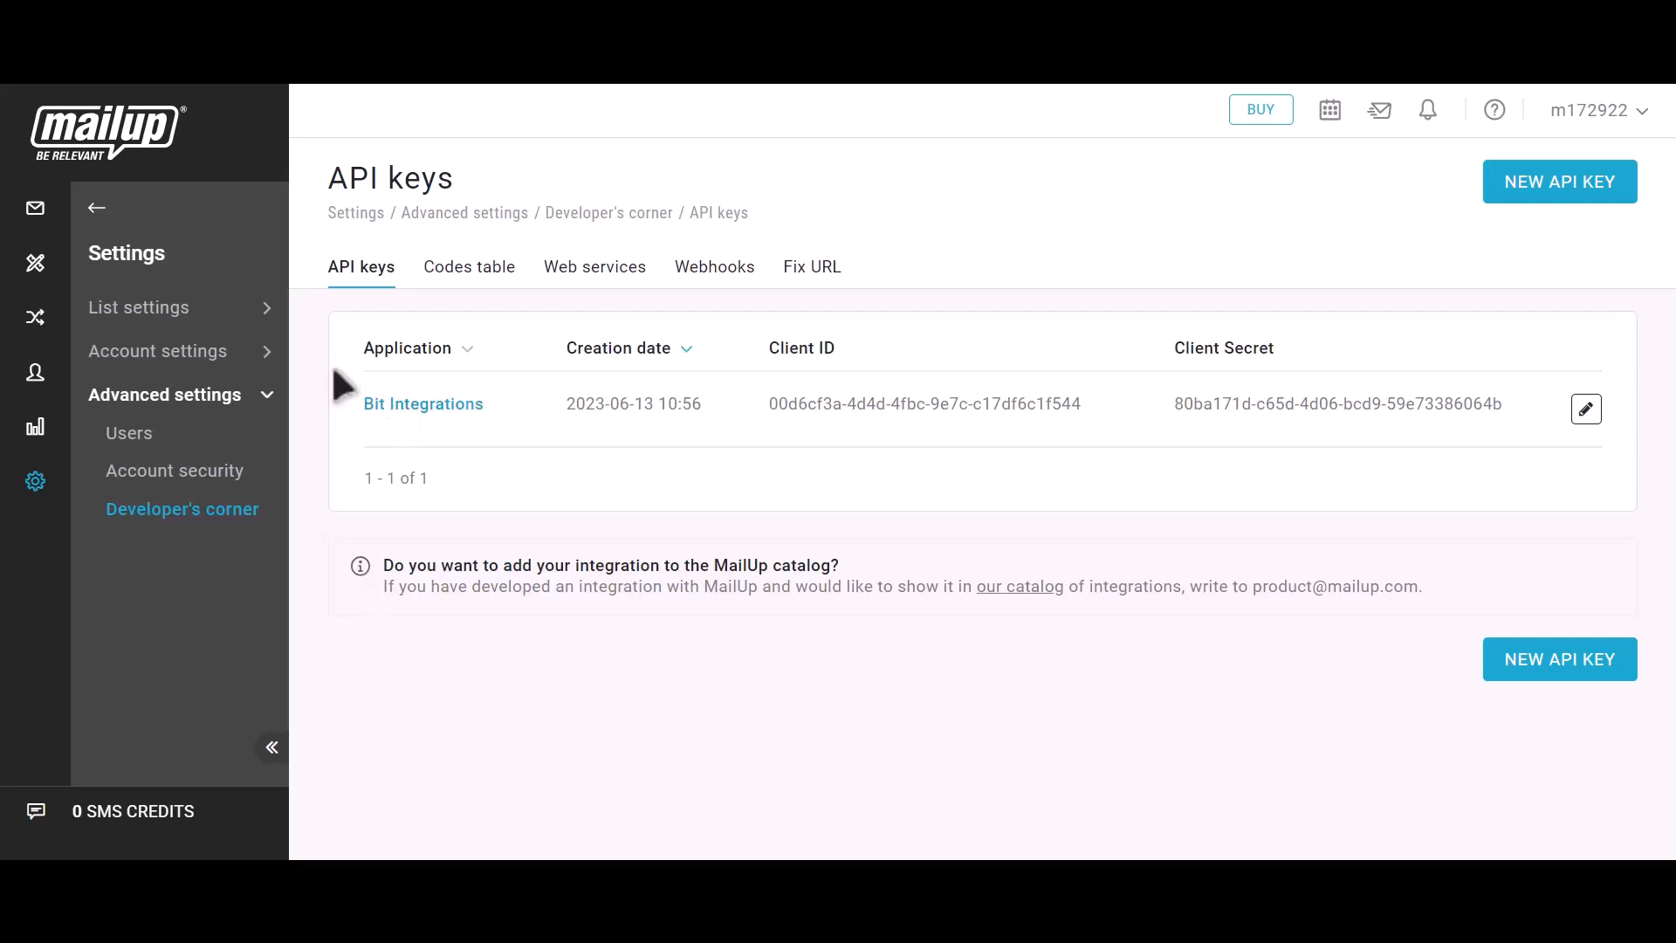
- In MailUp, open the subscribed email recipients and check the submitted contact's e-mail and last name
left_click(94, 208)
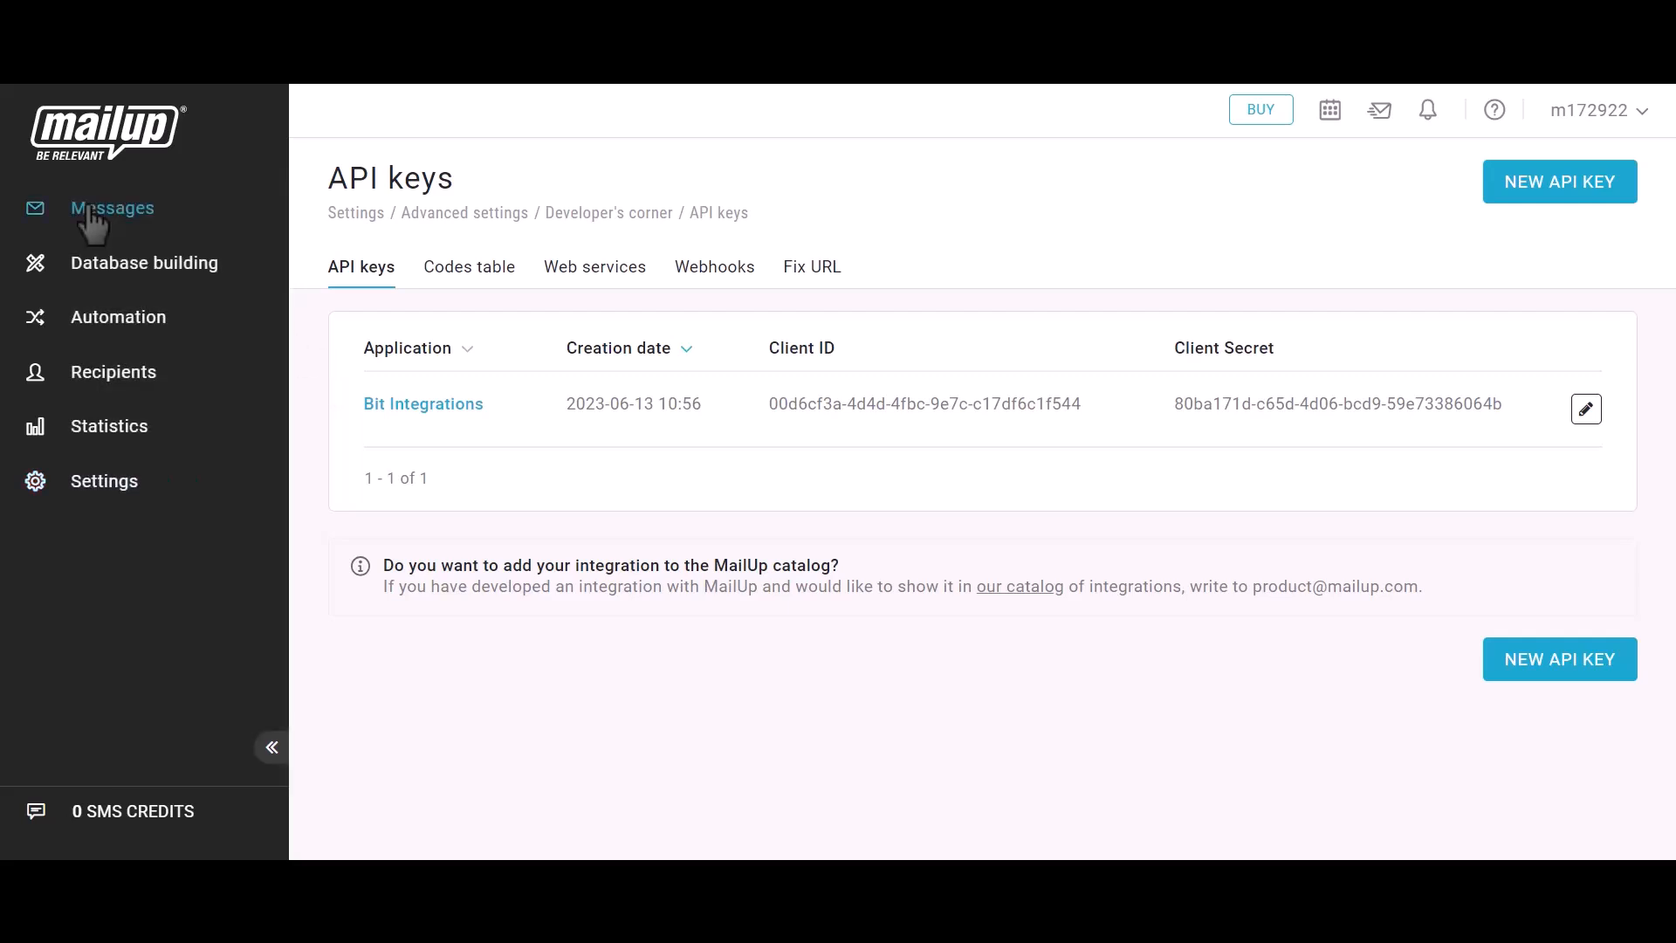
left_click(105, 375)
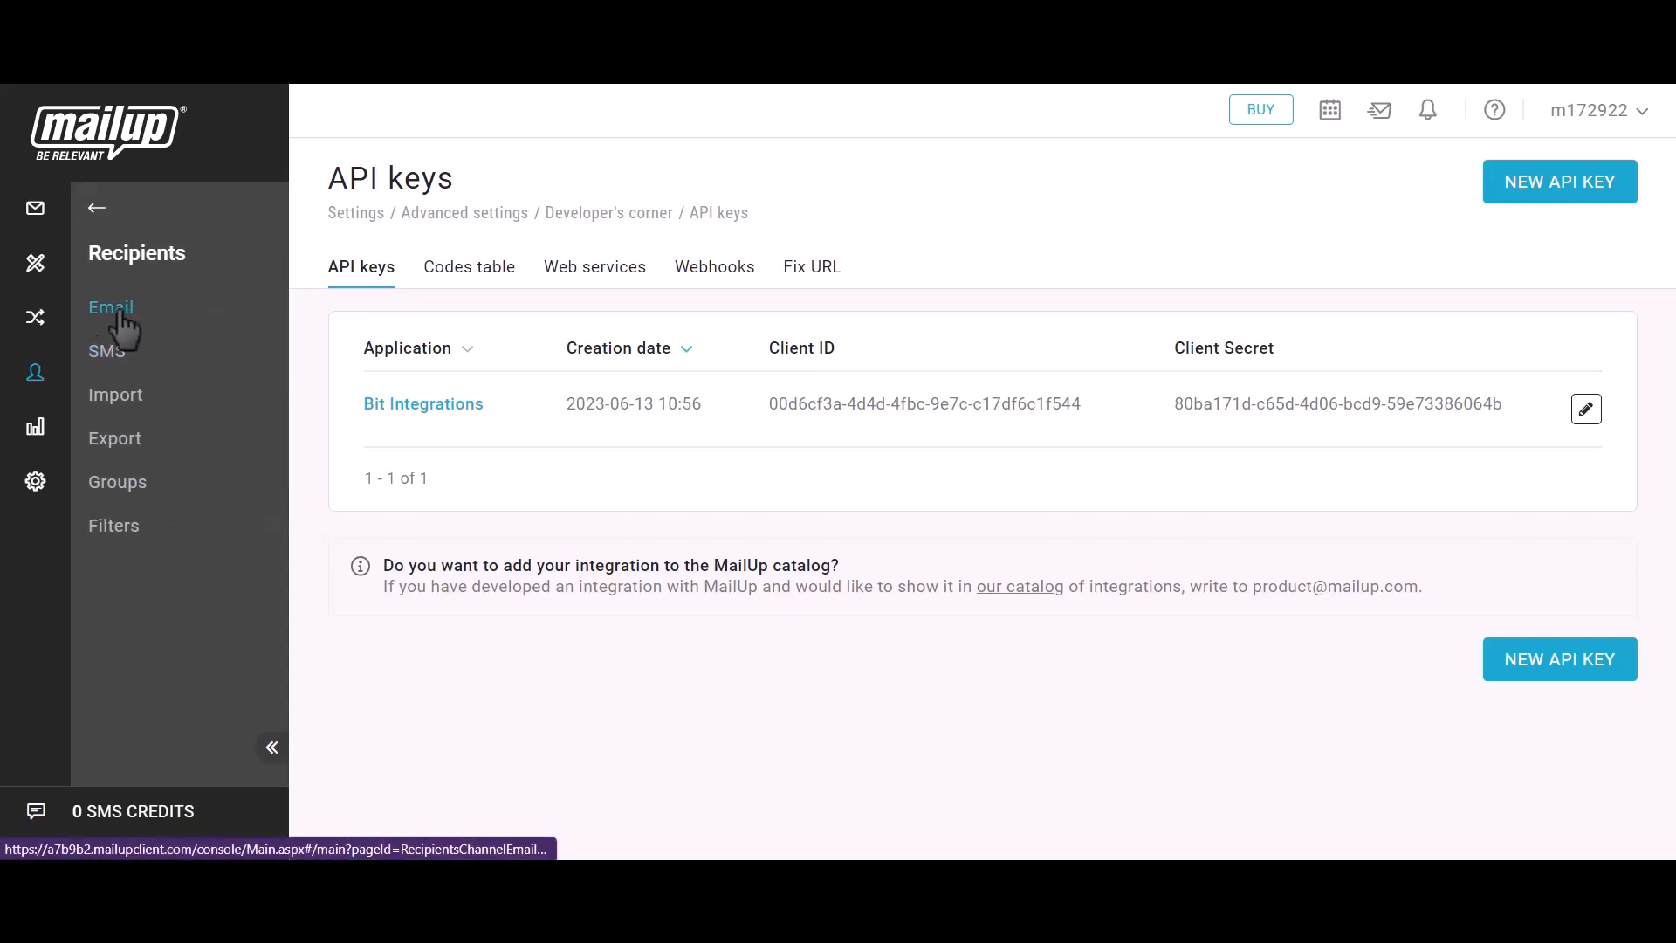
left_click(119, 314)
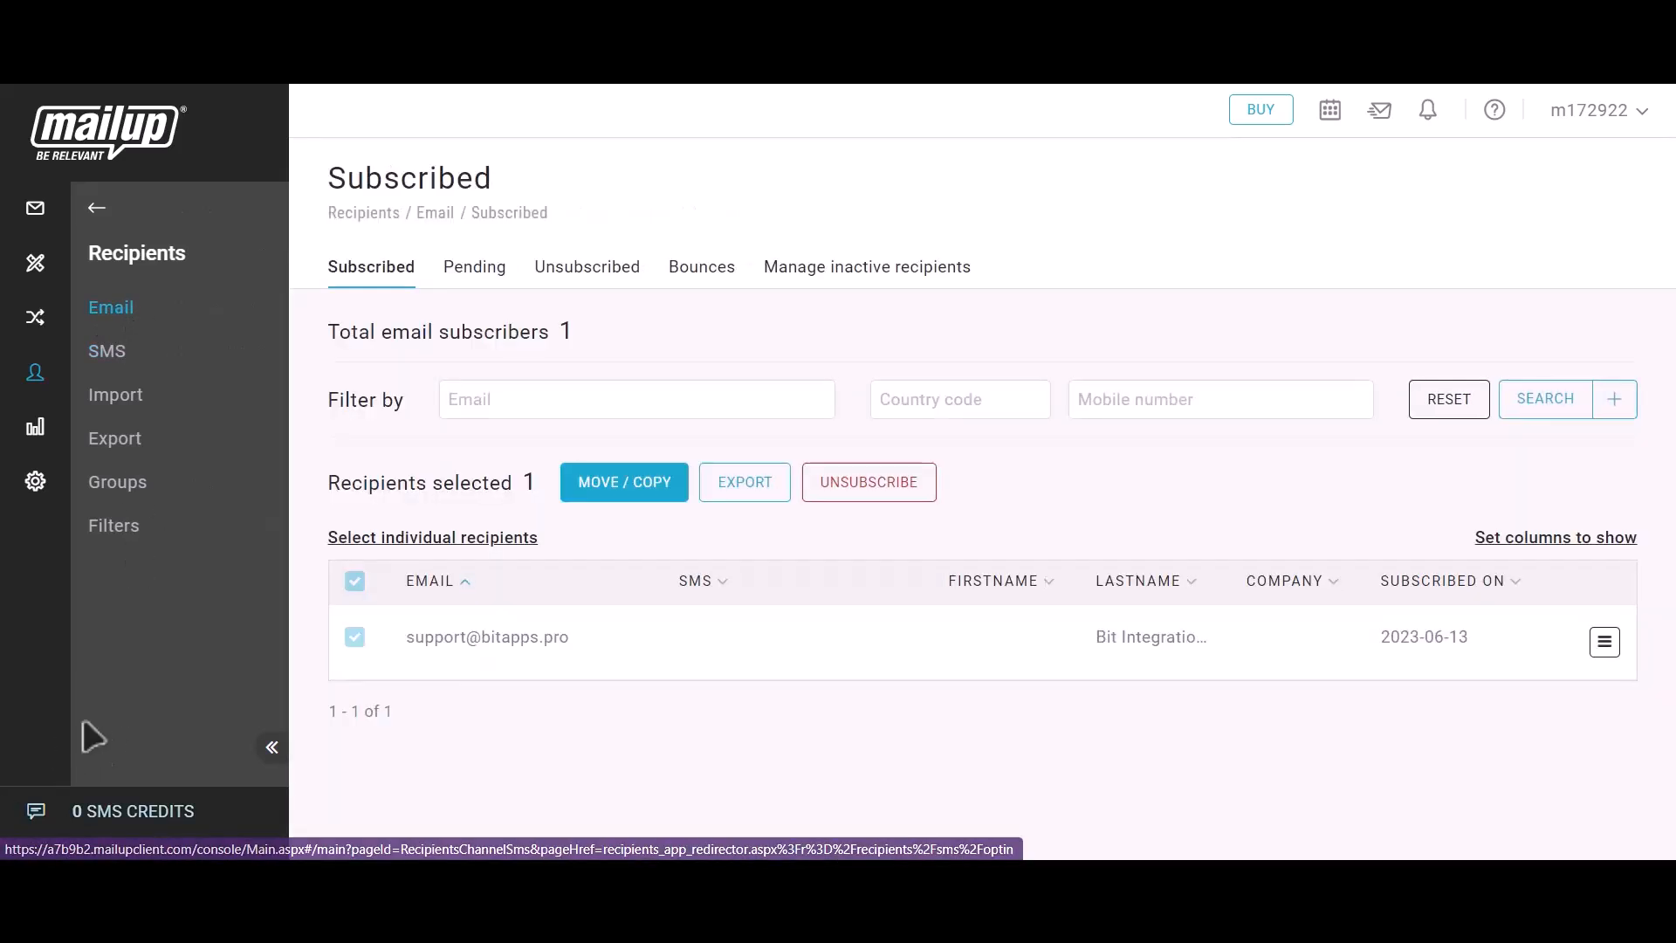
left_click_drag(399, 646, 585, 646)
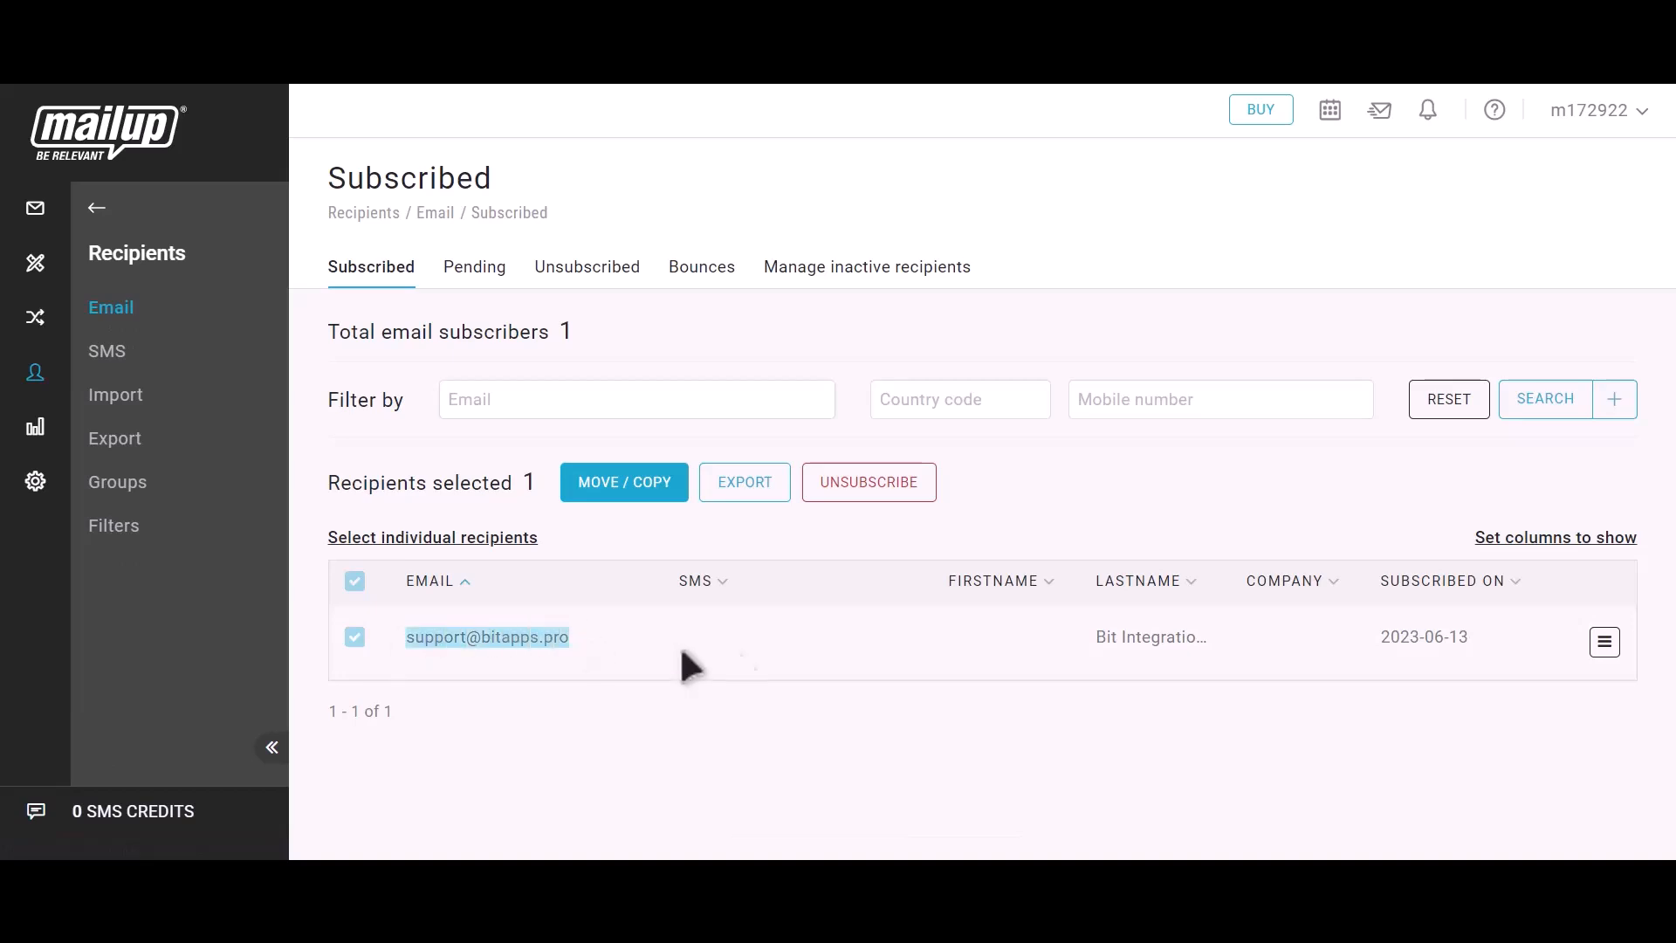
left_click_drag(1091, 645, 1219, 646)
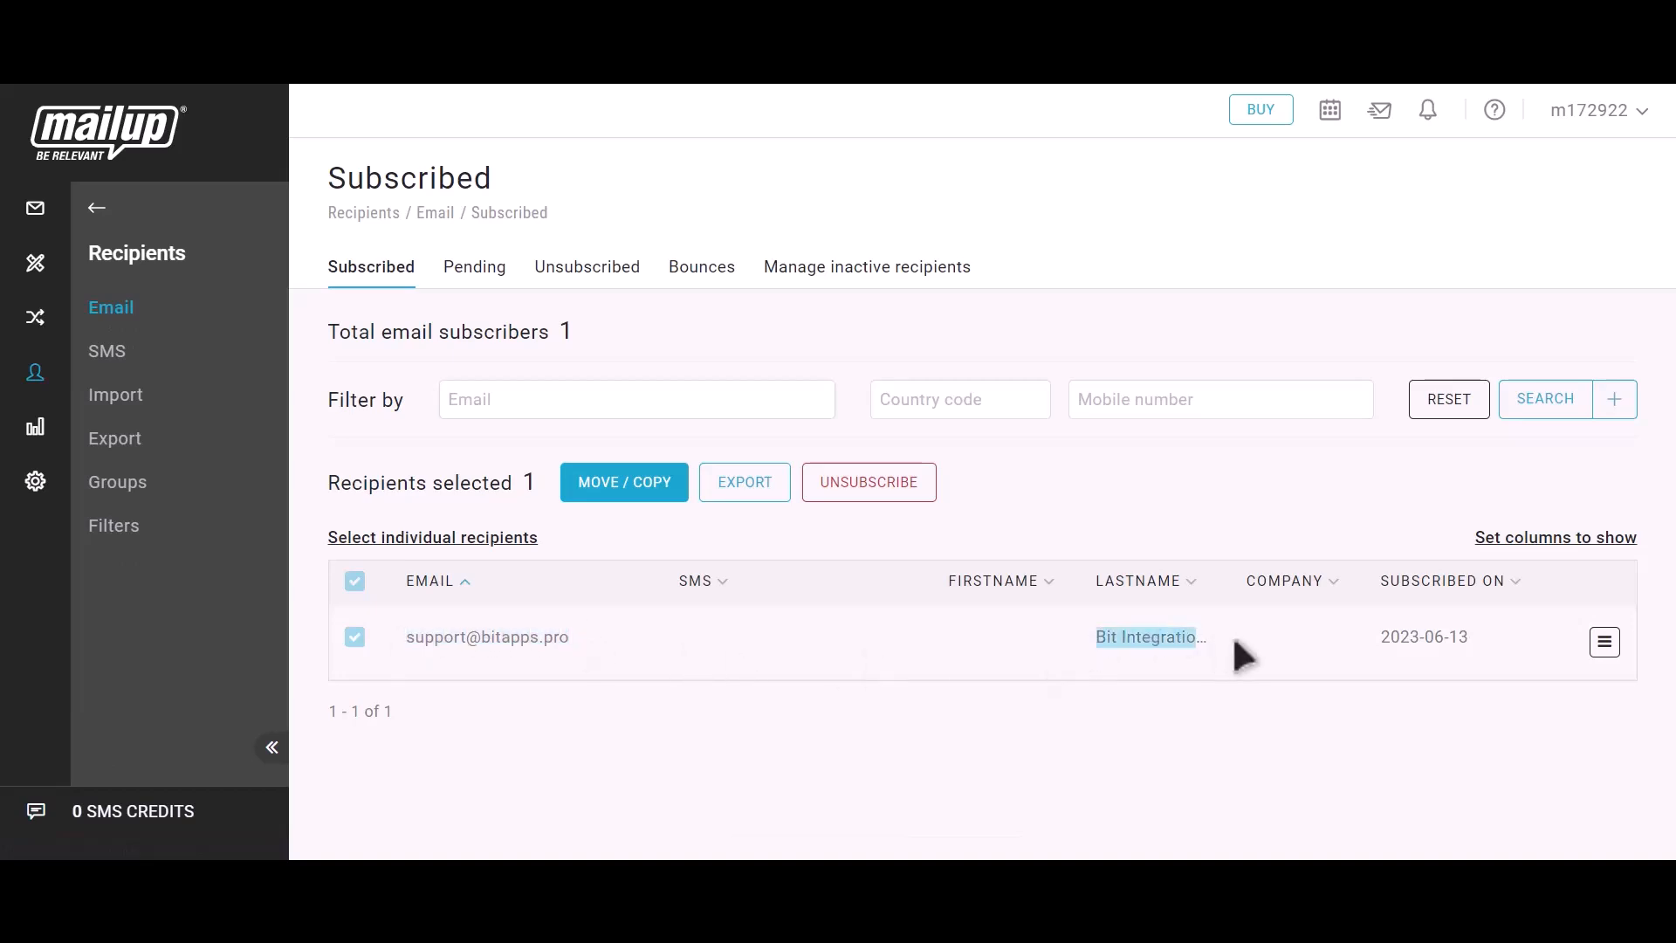
left_click(1241, 654)
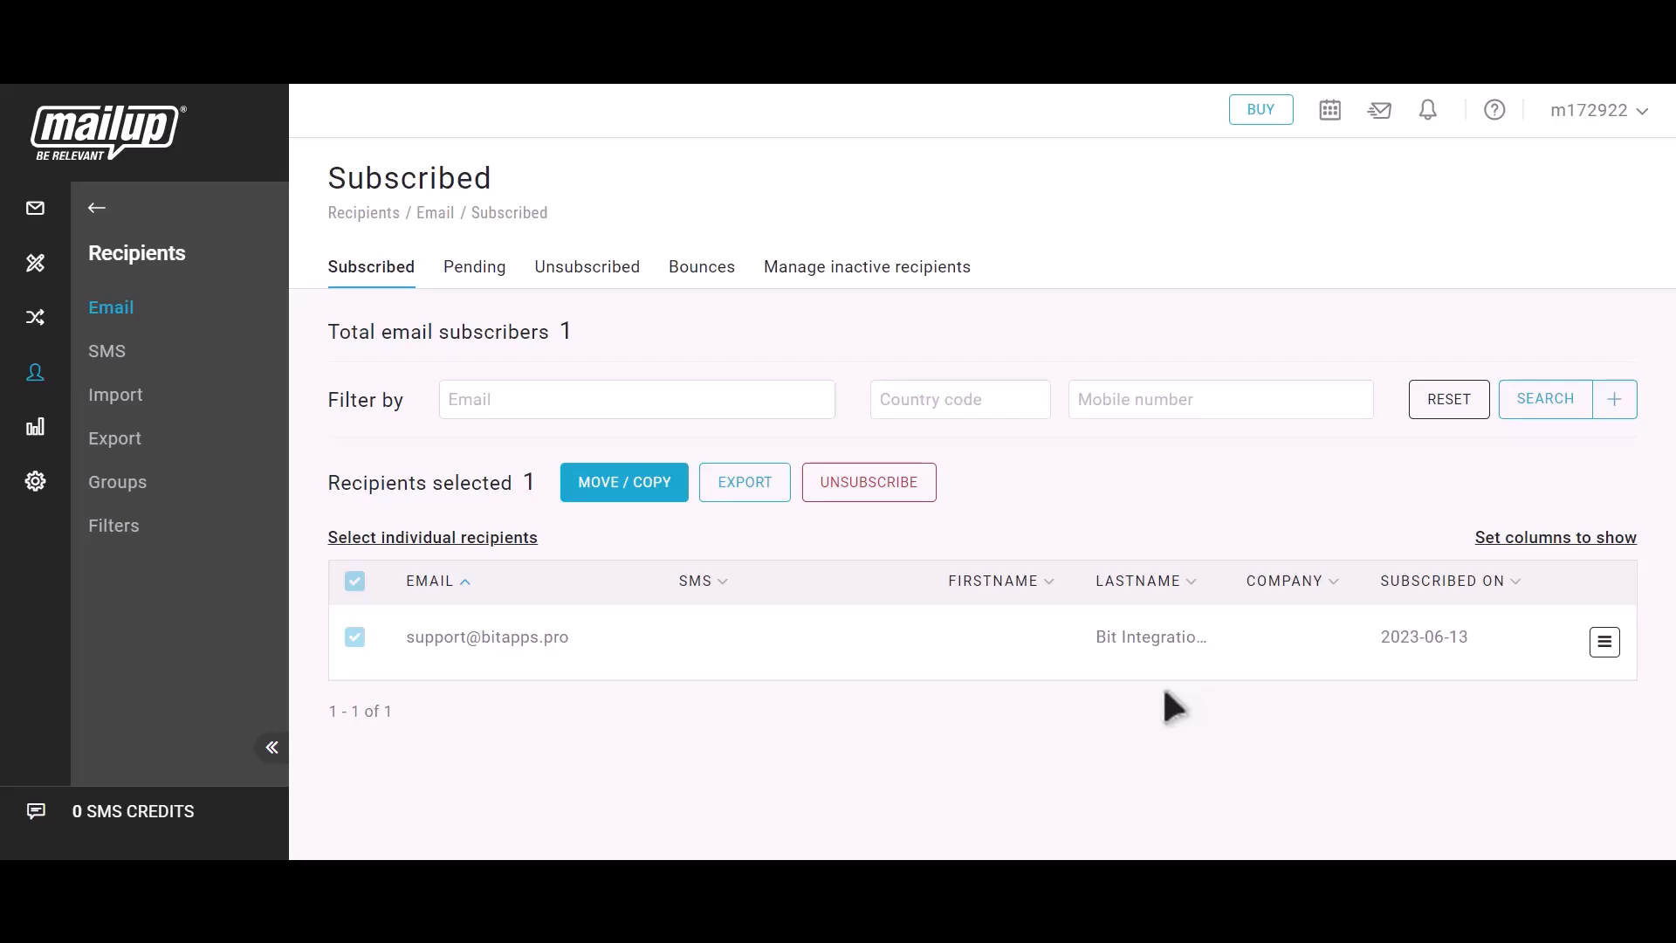